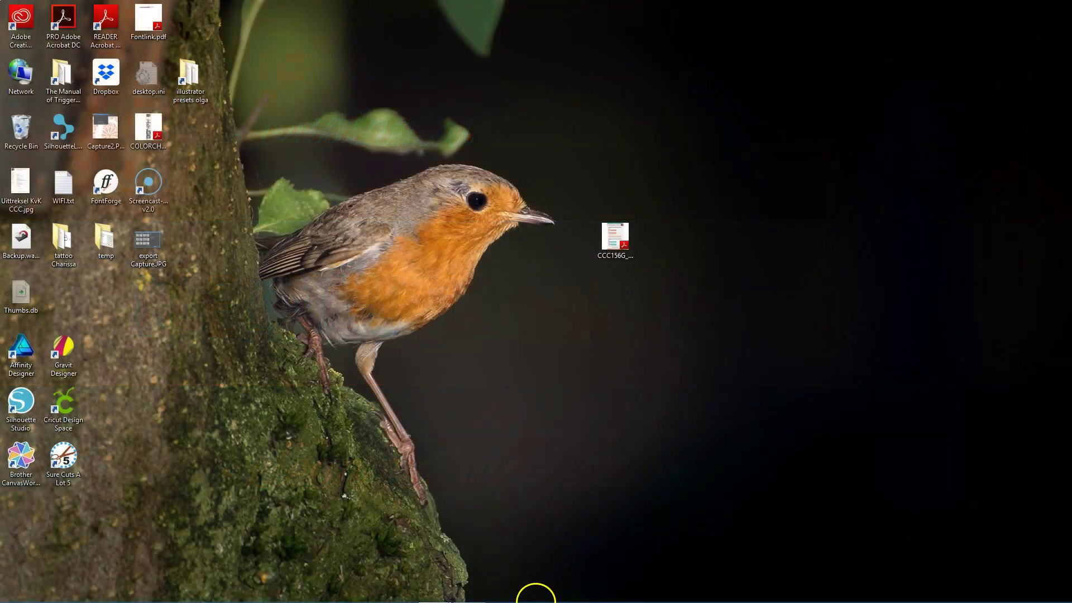
# Step: Page through the sample birth stats prints, then close the viewer
pyautogui.moveTo(516, 597)
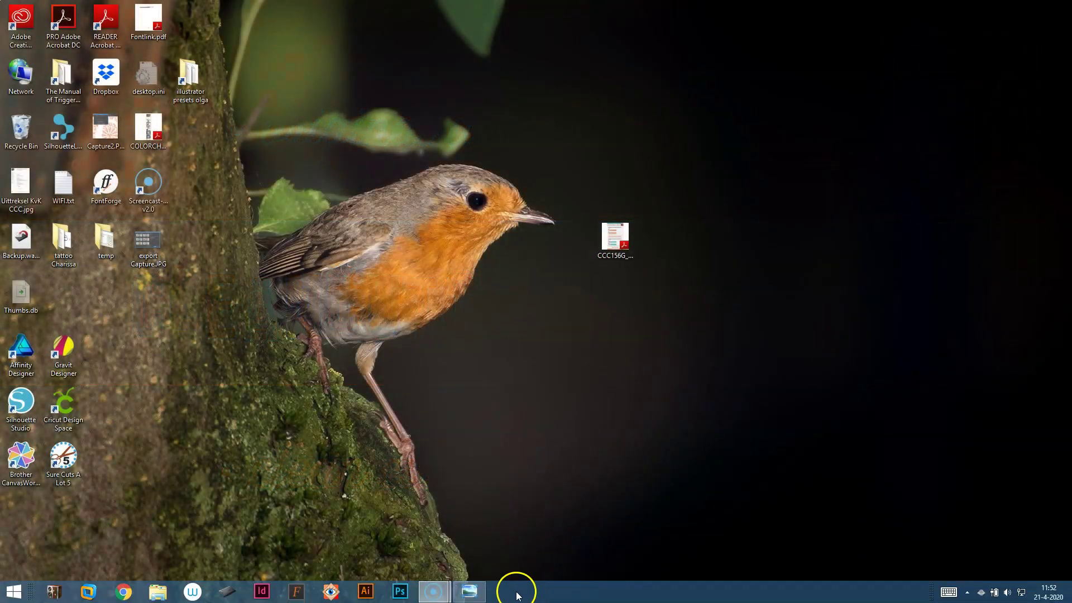
pyautogui.click(469, 592)
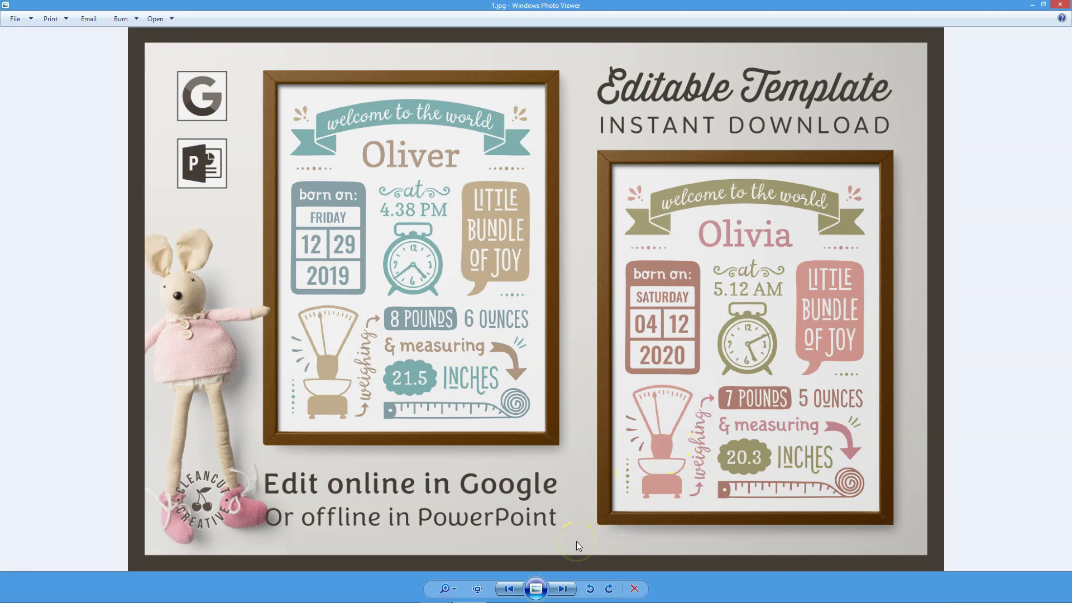
pyautogui.click(563, 590)
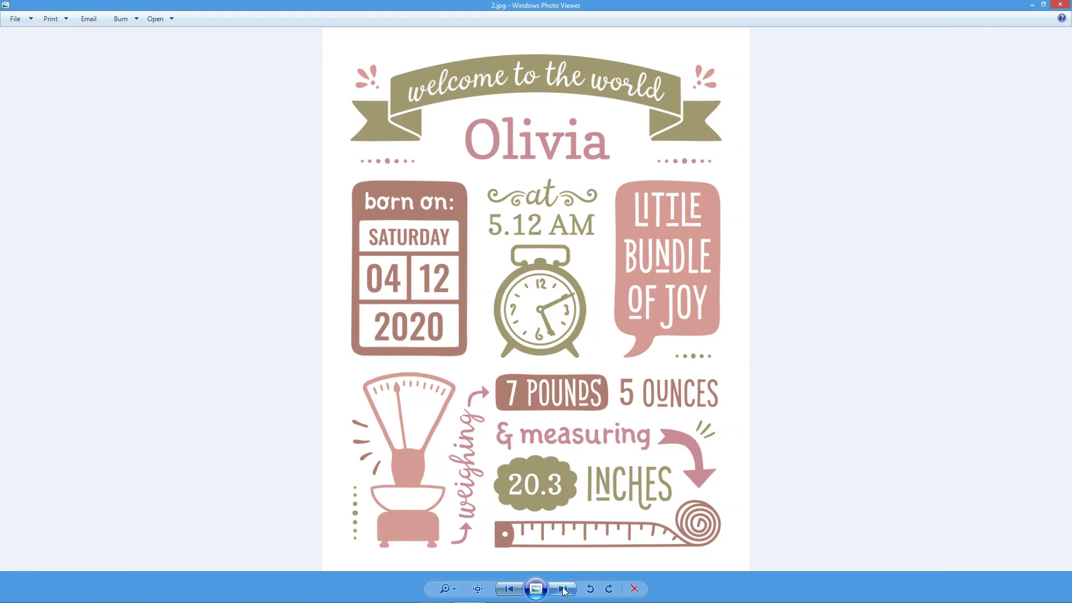
pyautogui.click(564, 590)
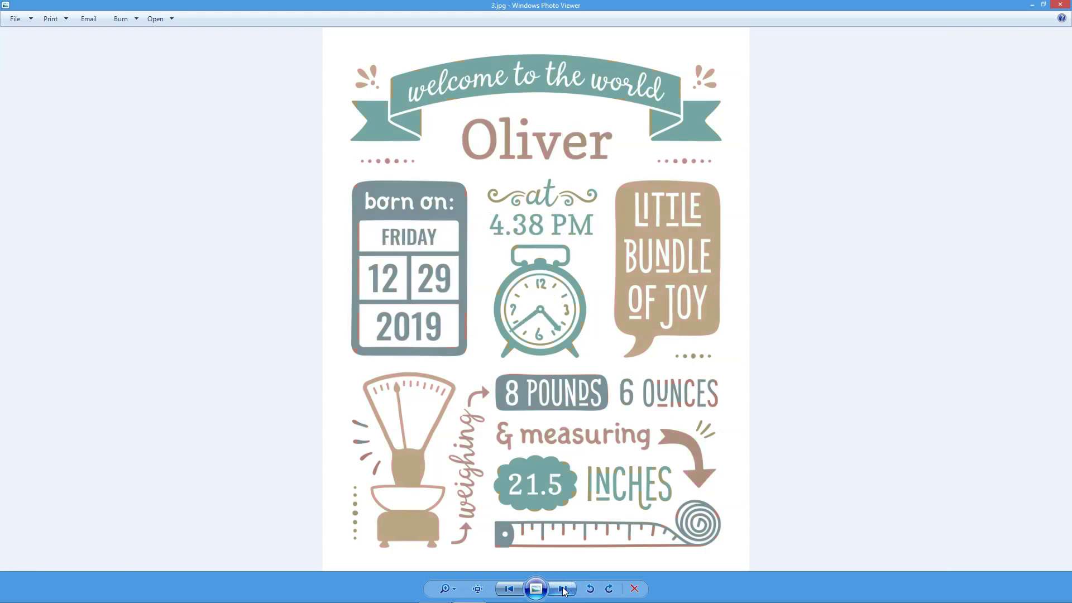
pyautogui.click(564, 590)
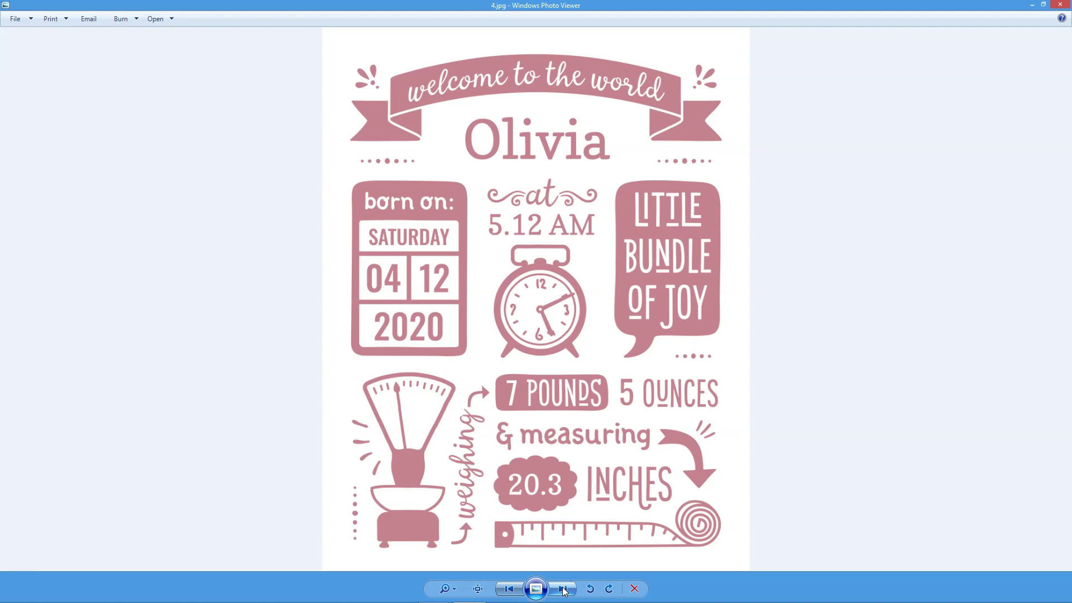
pyautogui.click(564, 590)
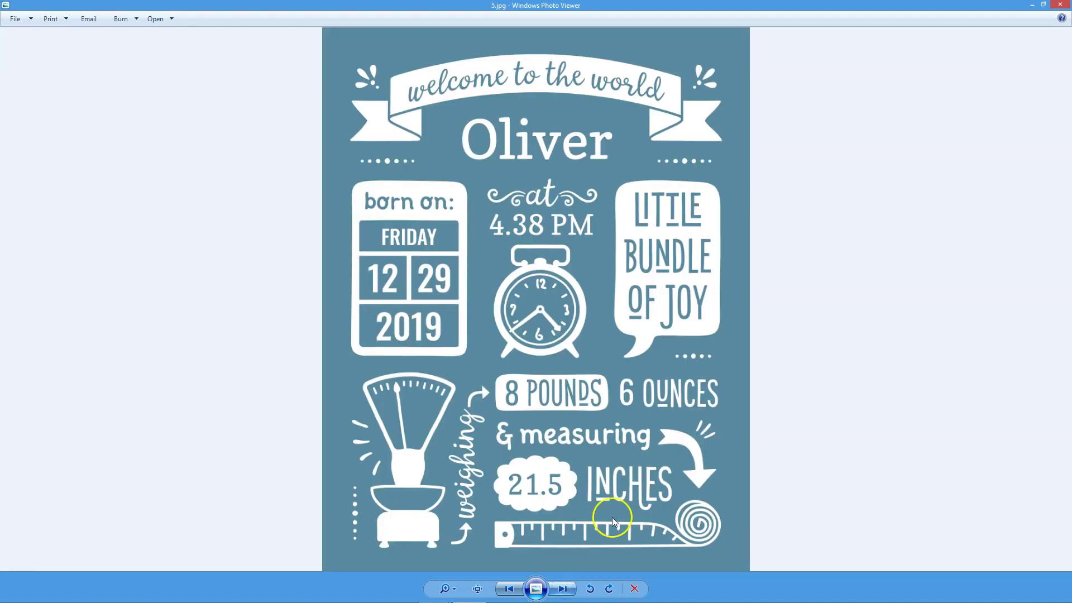
pyautogui.click(1060, 4)
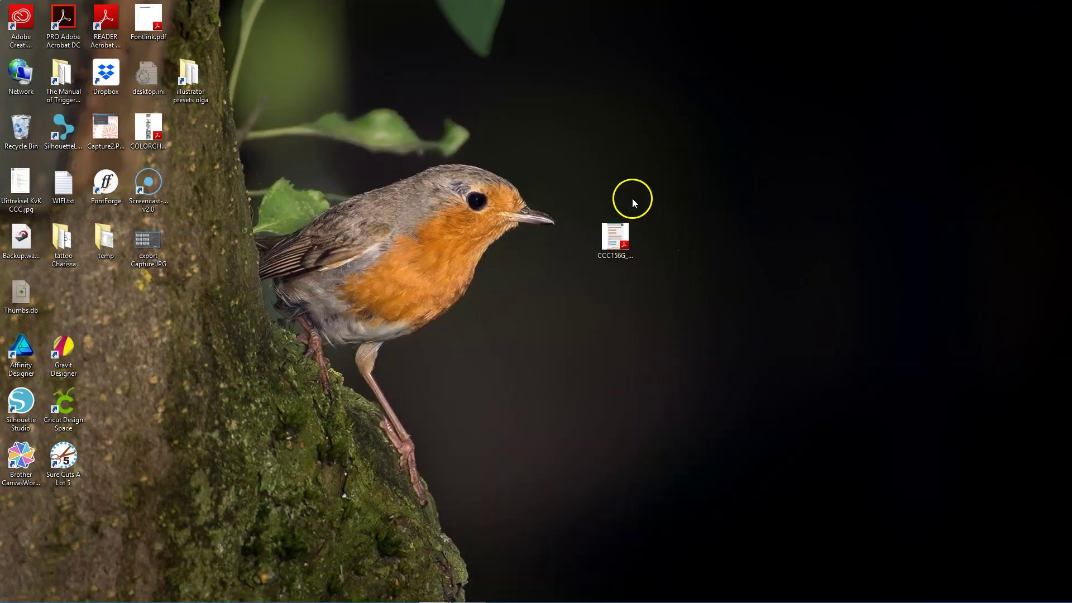
# Step: Open the template links PDF and scroll through its Google Docs and PowerPoint link sections
pyautogui.click(615, 237)
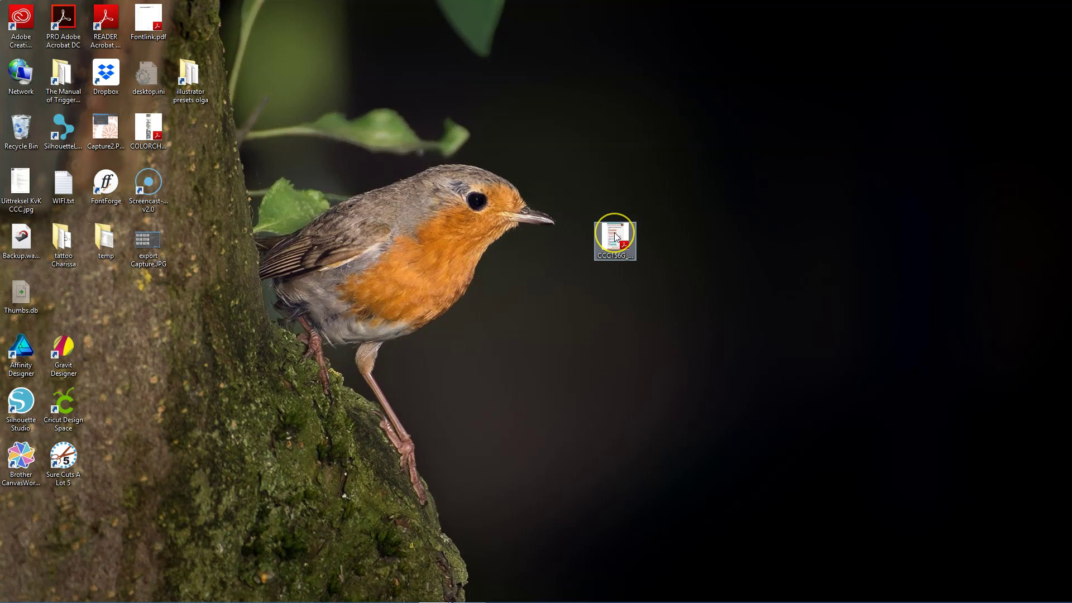
pyautogui.doubleClick(615, 237)
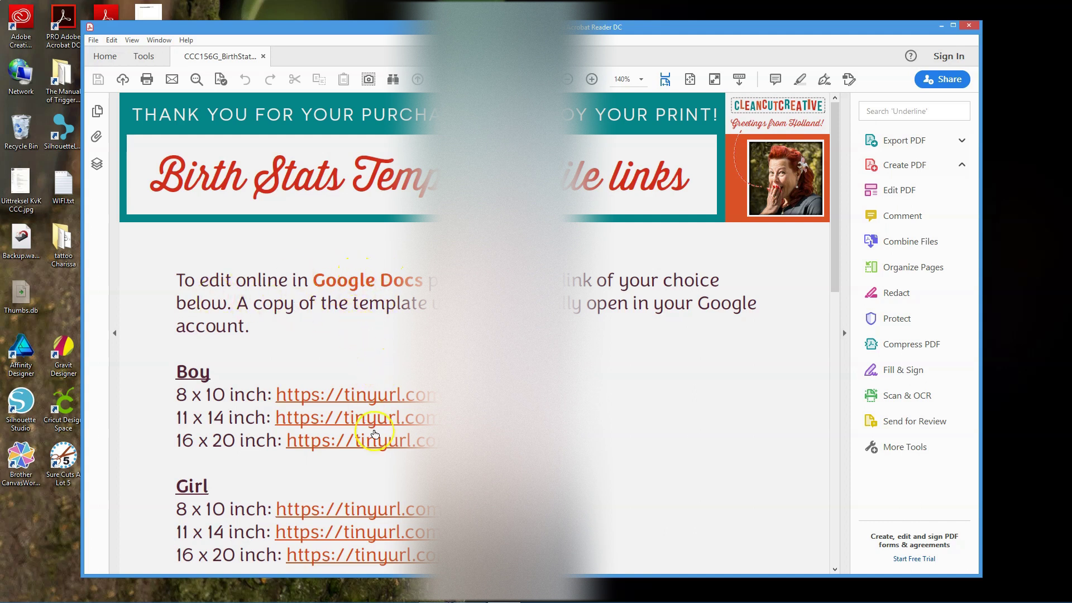
pyautogui.scroll(-1, 377, 433)
pyautogui.scroll(-3, 376, 433)
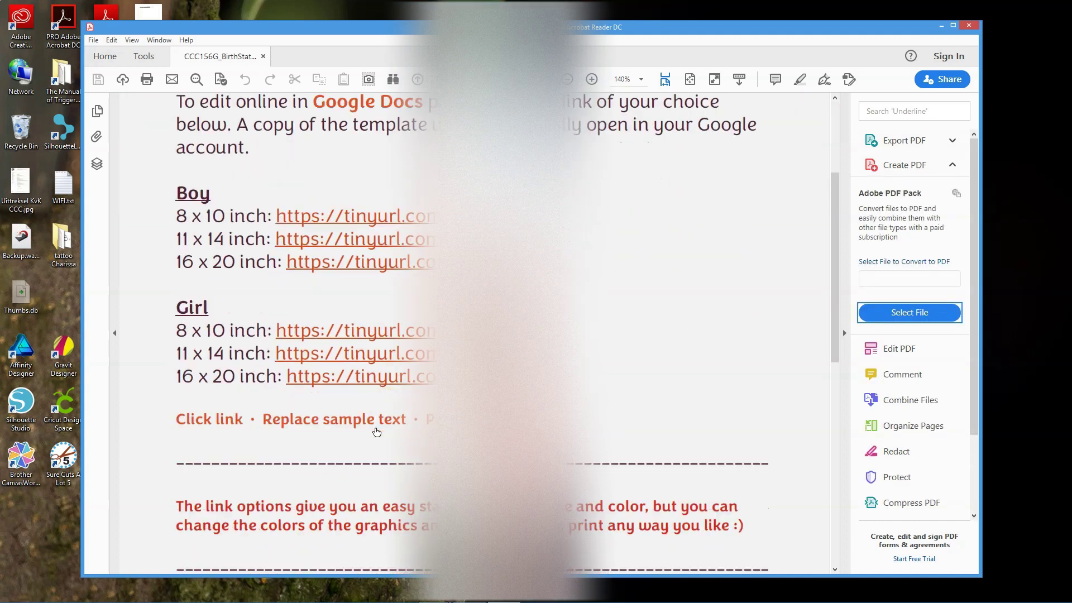
pyautogui.scroll(-8, 375, 428)
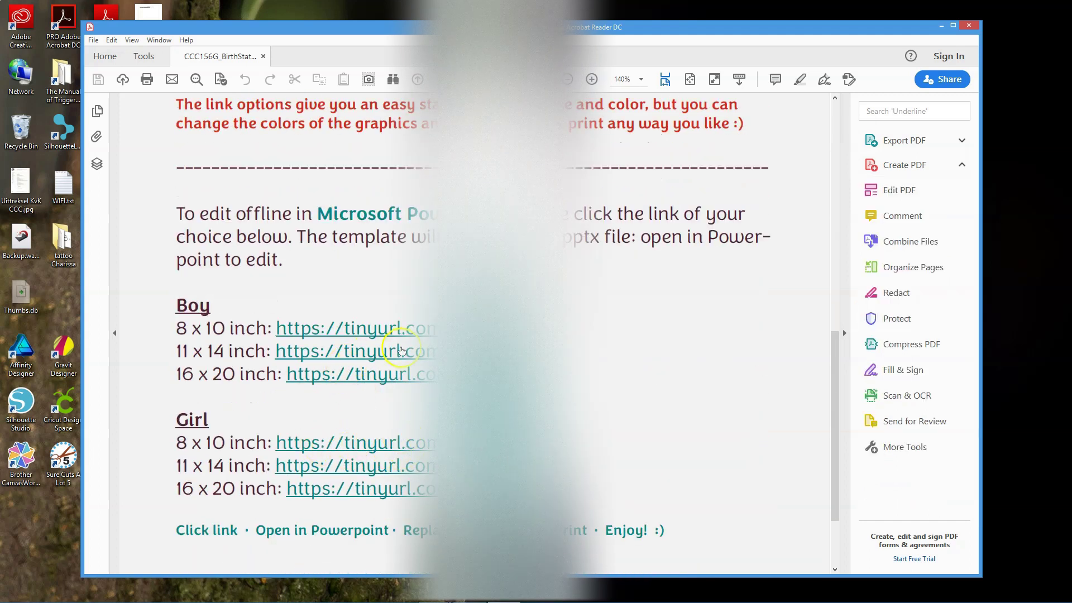
pyautogui.scroll(6, 408, 347)
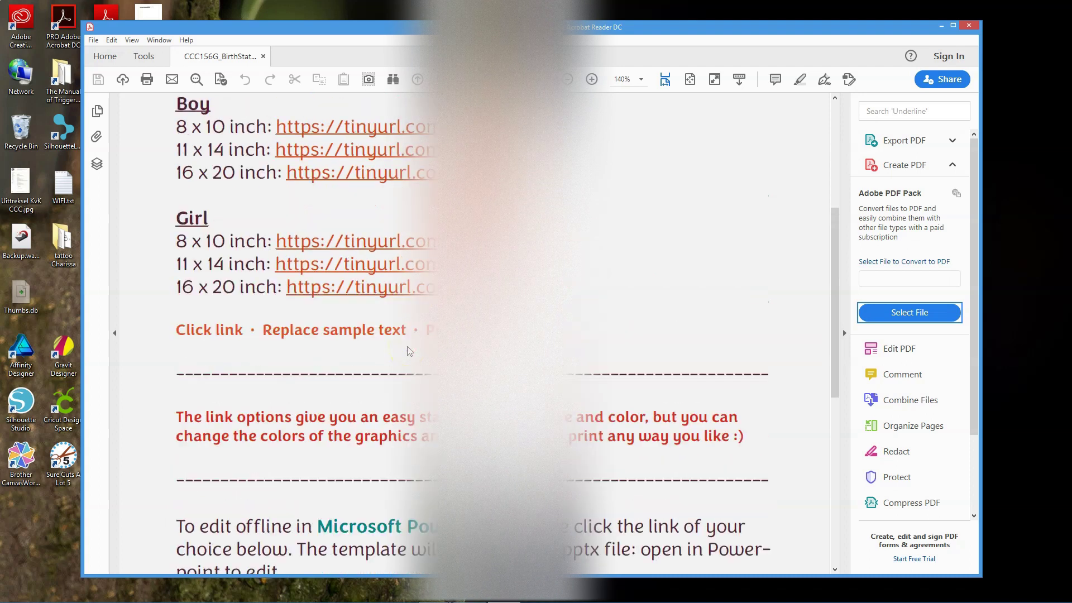
pyautogui.scroll(4, 406, 345)
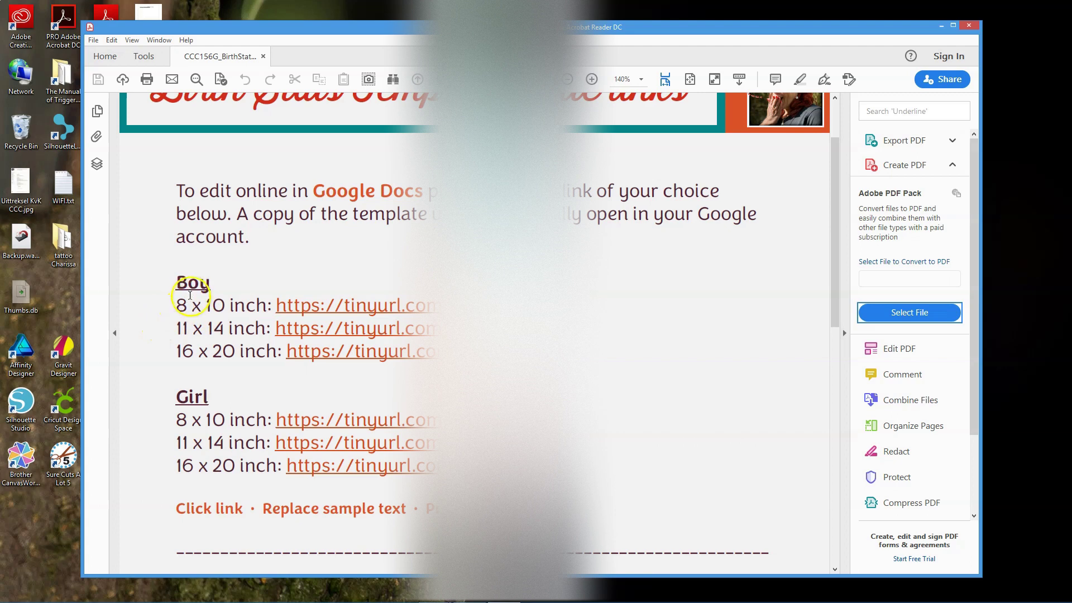
# Step: Follow the Boy 8 x 10 inch Google Docs link and make a copy of the template
pyautogui.click(413, 310)
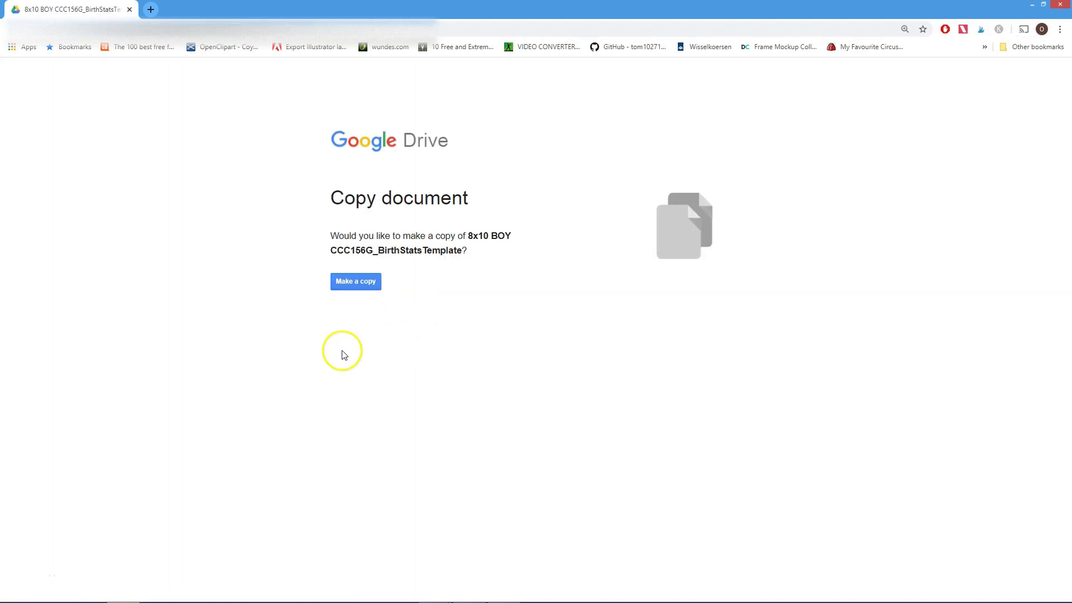
pyautogui.click(353, 285)
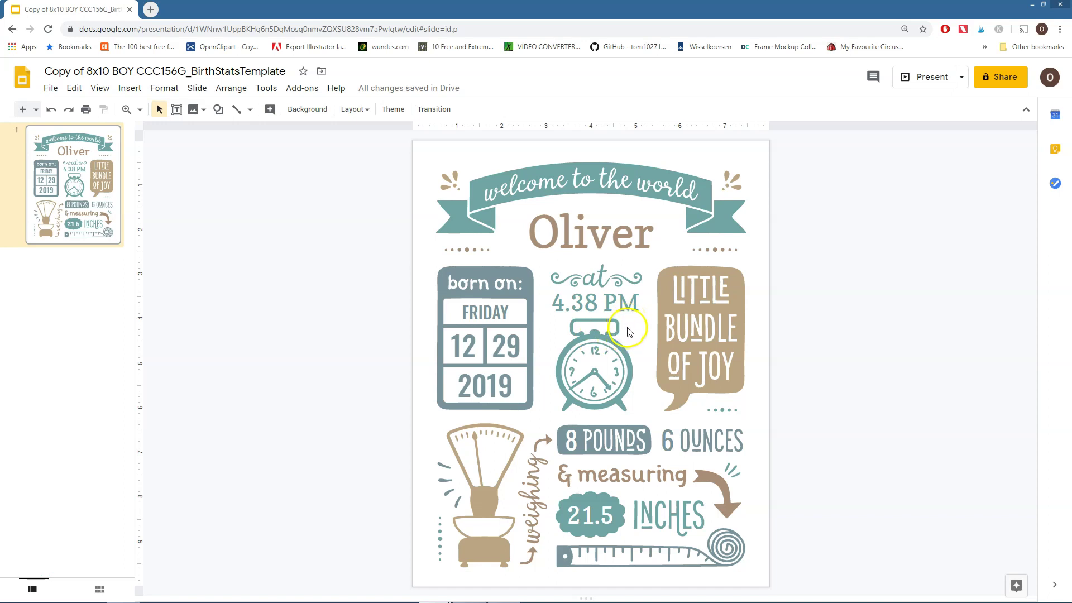
# Step: Replace the sample name Oliver with Sebastian
pyautogui.doubleClick(583, 234)
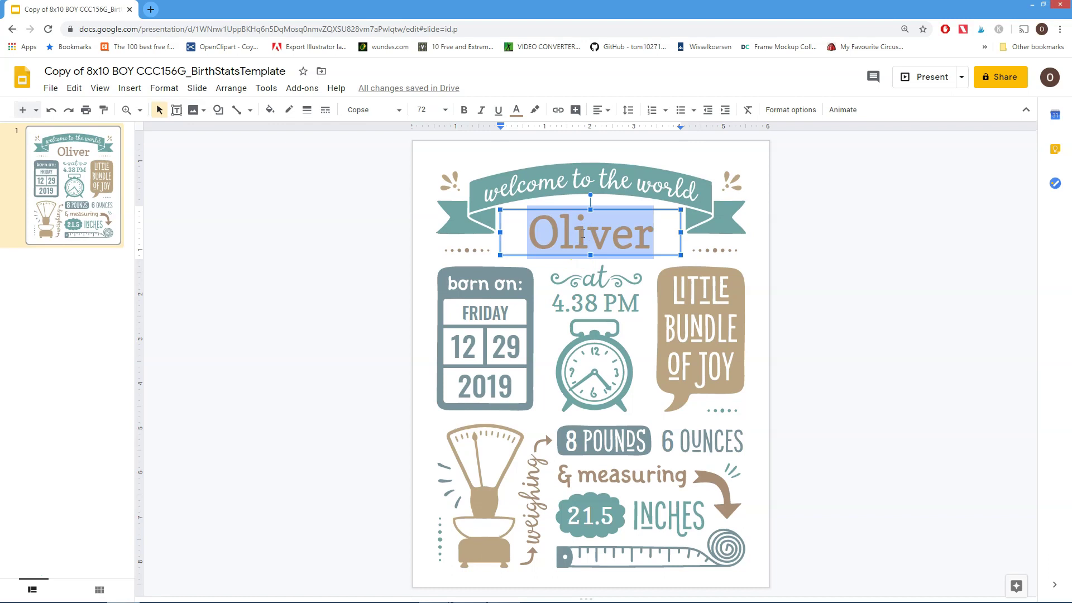
pyautogui.press('BackSpace')
pyautogui.write('Jac')
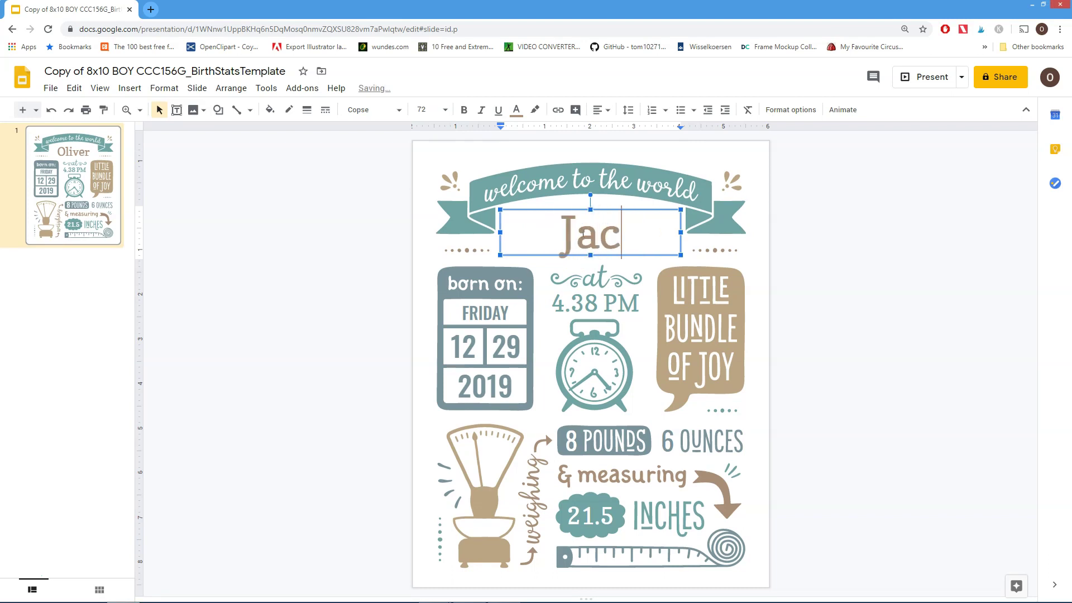
pyautogui.write('kson')
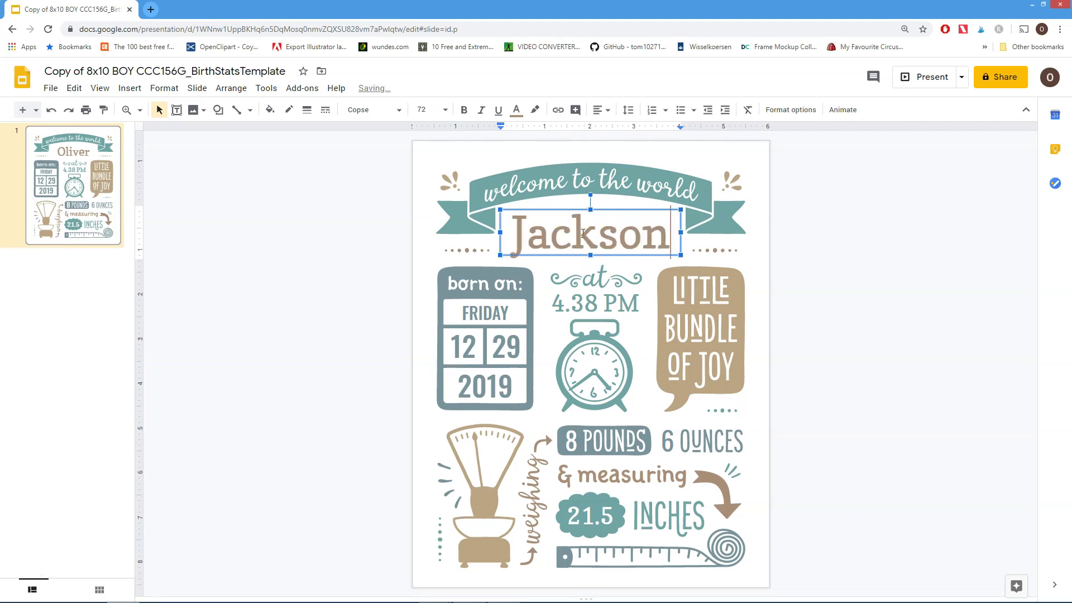
pyautogui.click(796, 268)
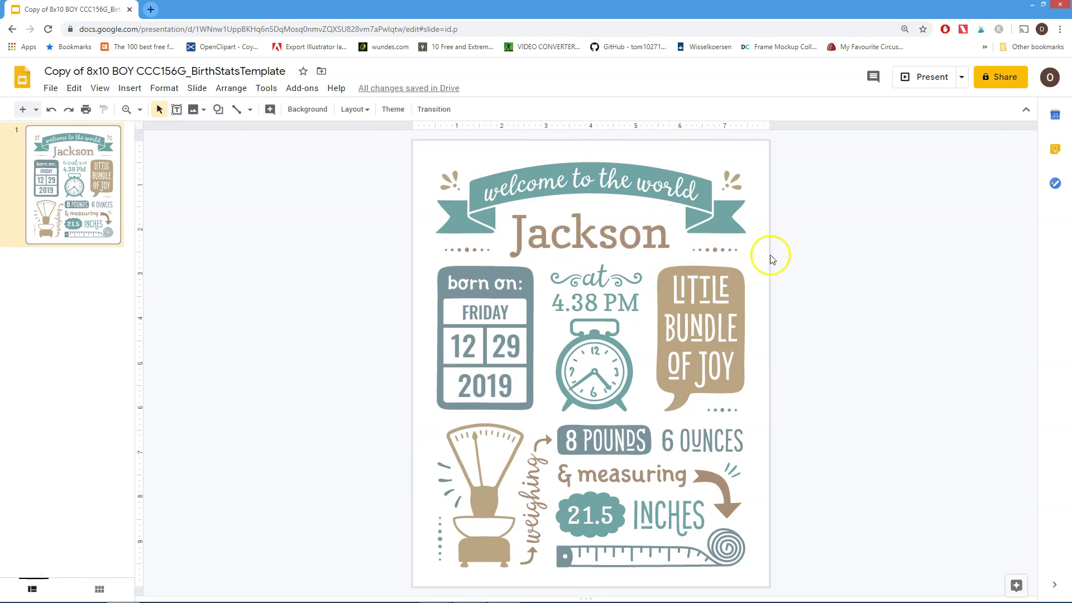
pyautogui.doubleClick(584, 232)
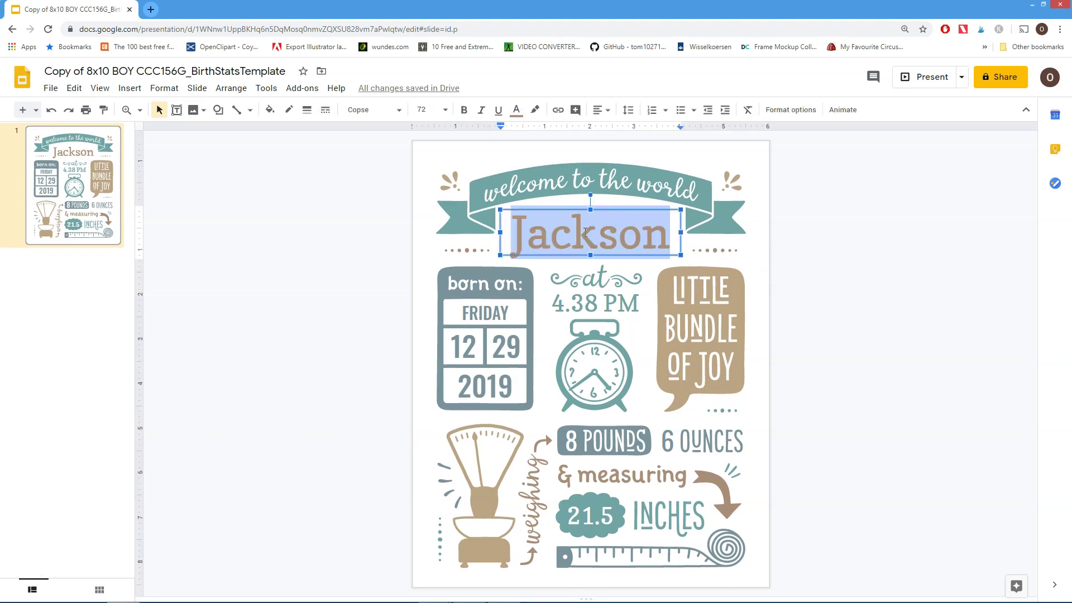
pyautogui.write('Sebast')
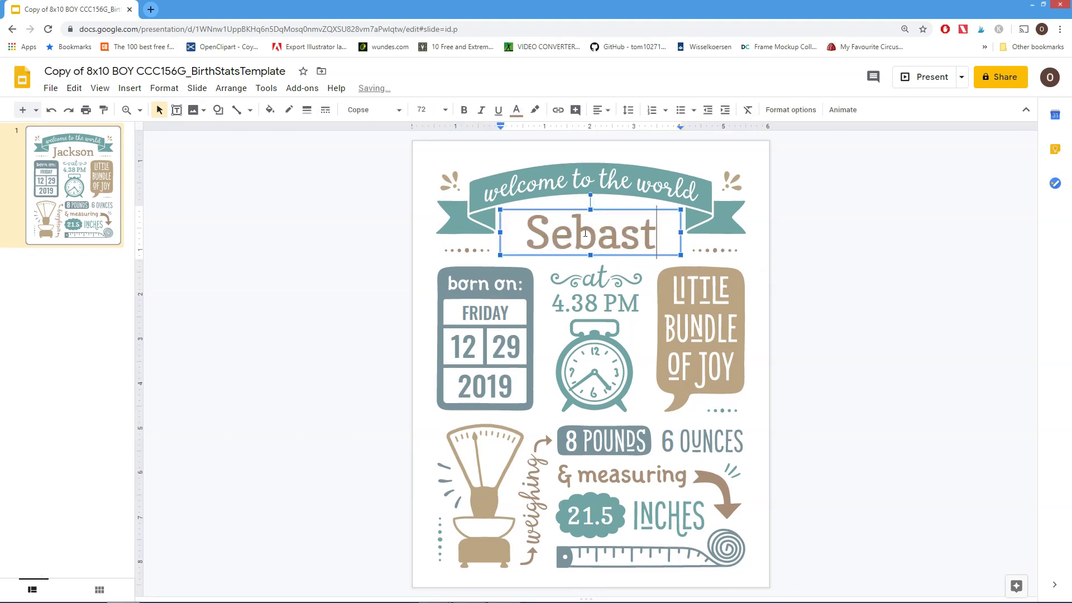
pyautogui.write('ian')
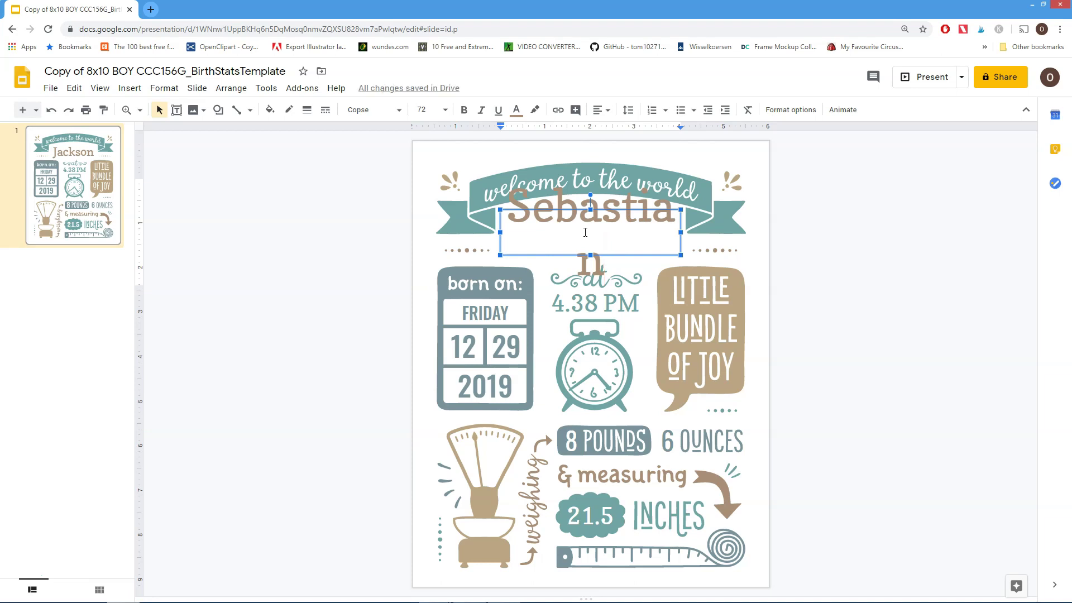
# Step: Resize the name Sebastian to 63 pt so it fits on one line
pyautogui.click(599, 218)
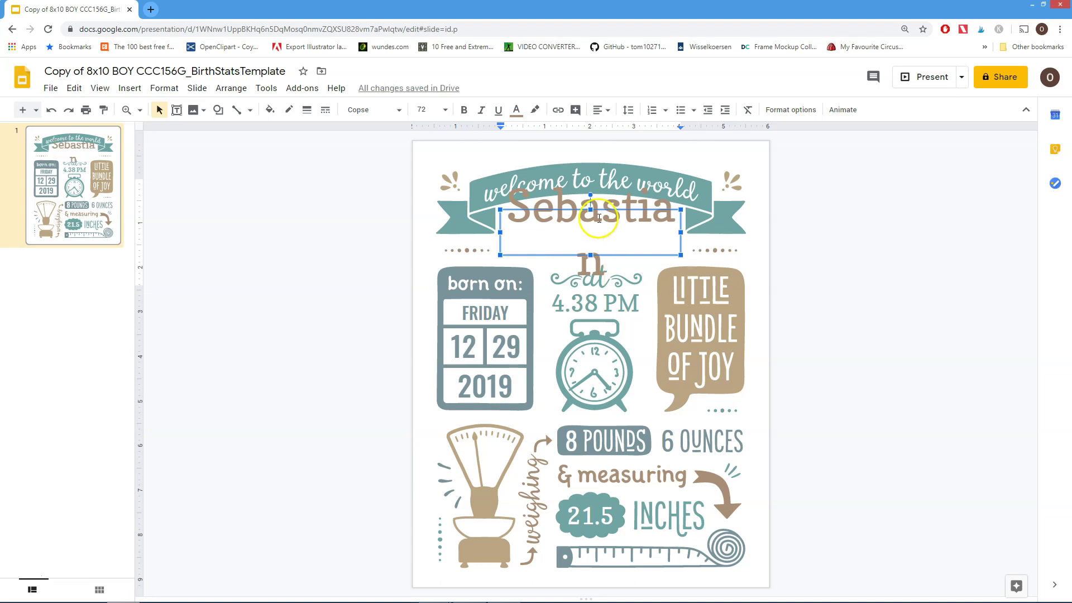
pyautogui.moveTo(604, 267); pyautogui.dragTo(502, 202)
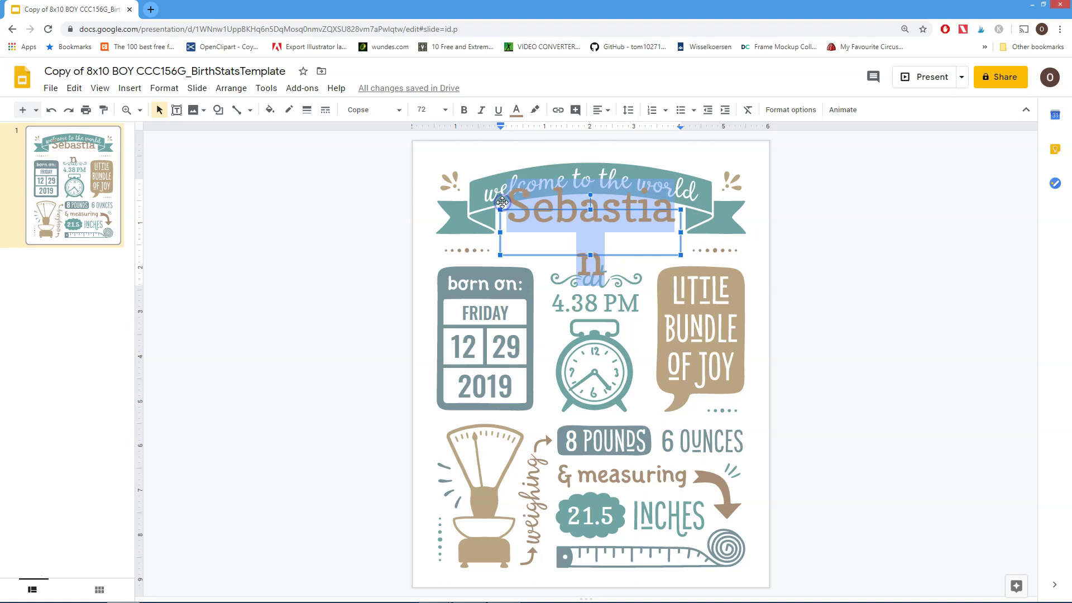
pyautogui.click(551, 239)
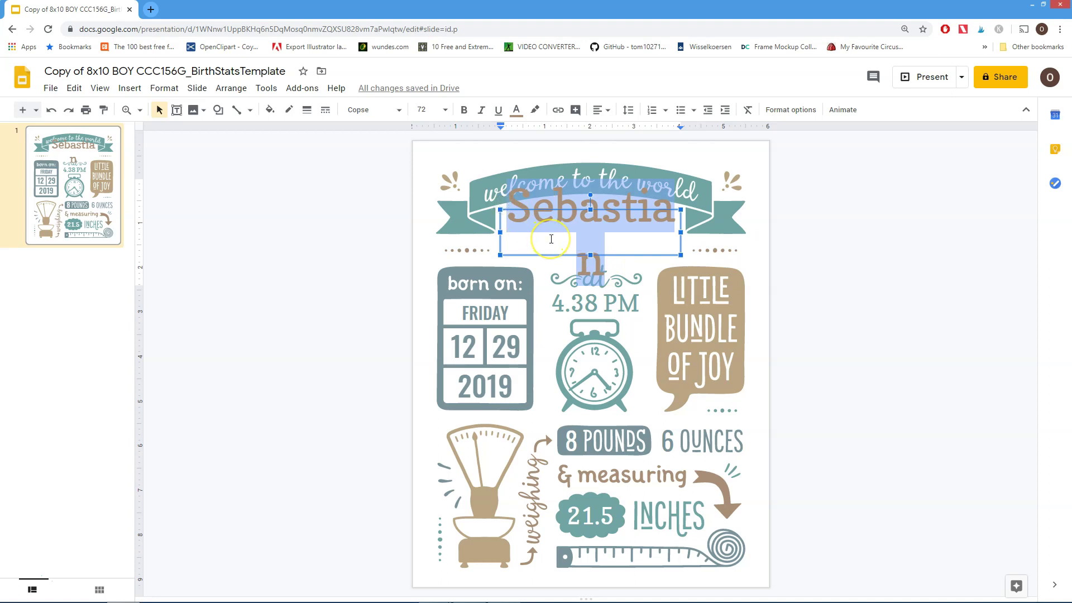
pyautogui.click(445, 109)
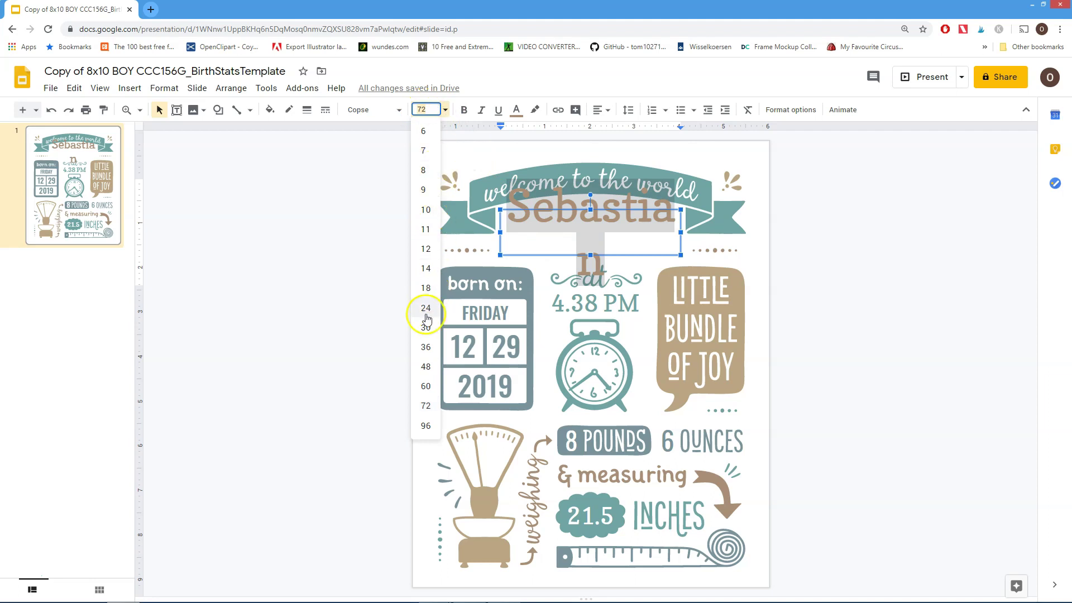
pyautogui.click(426, 387)
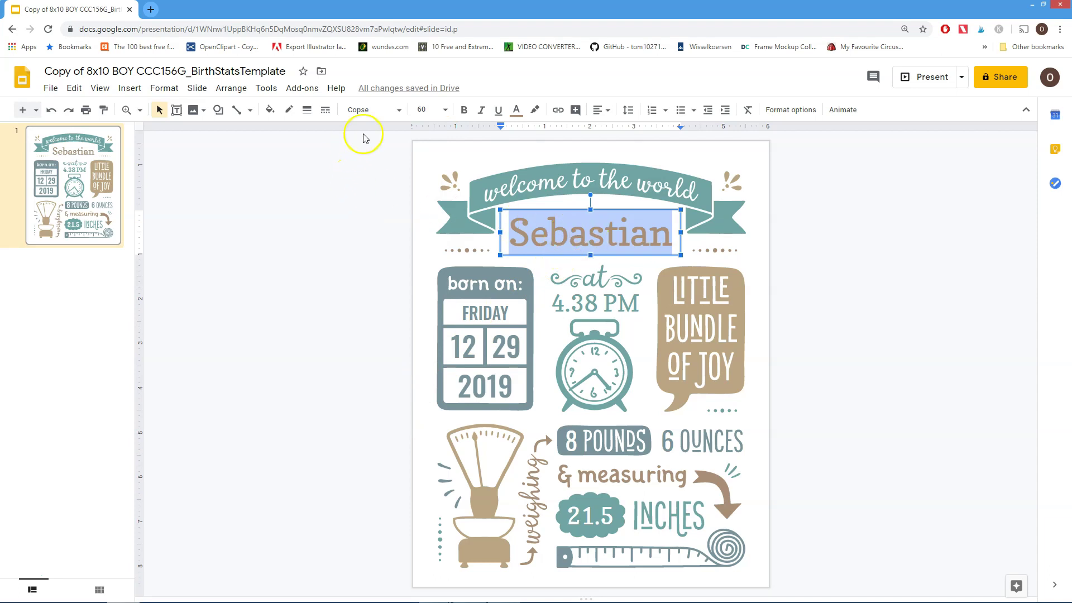
pyautogui.click(426, 110)
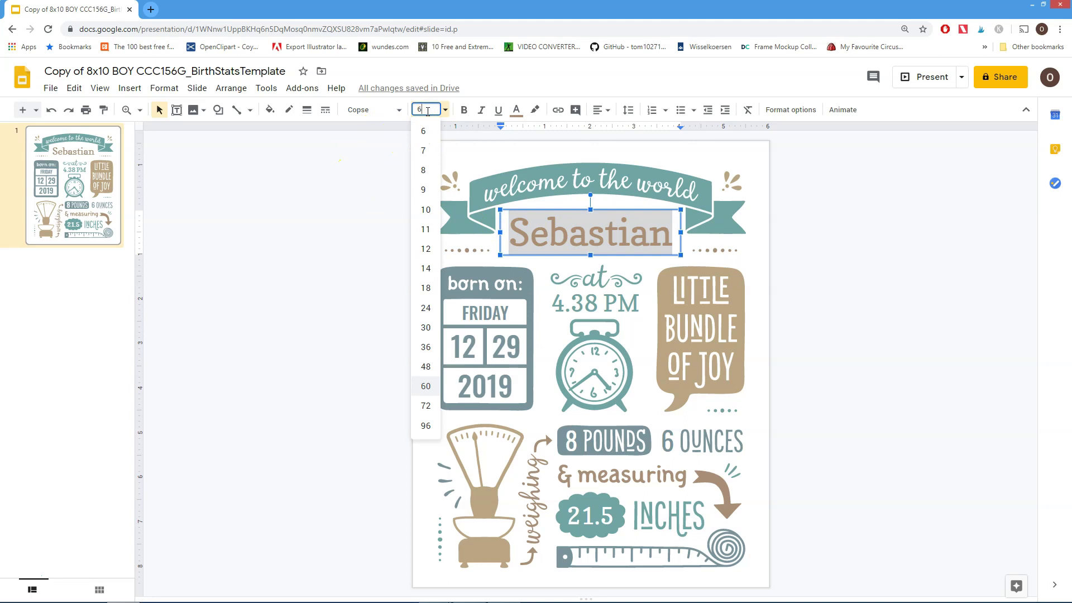
pyautogui.write('63')
pyautogui.press('Return')
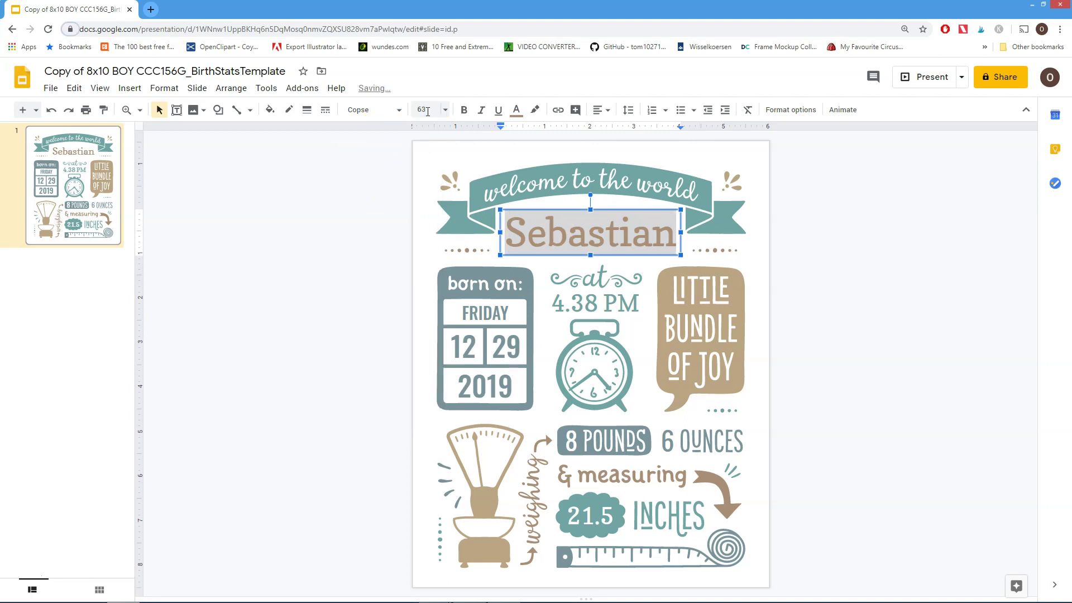
pyautogui.click(837, 287)
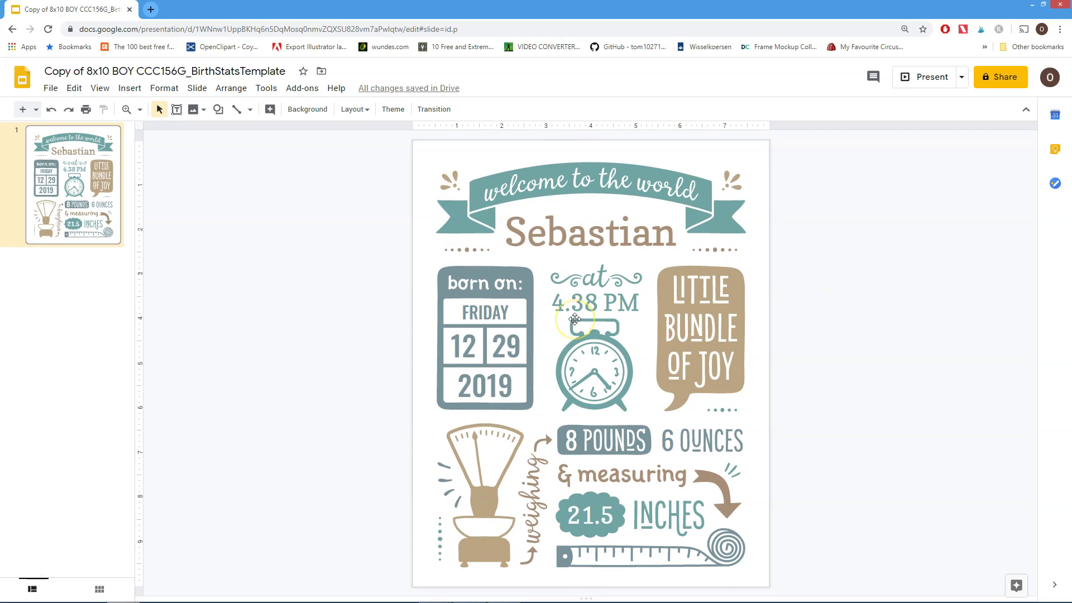
# Step: Change the born-on date from FRIDAY 12 29 2019 to THURSDAY 04 12 2020
pyautogui.doubleClick(479, 314)
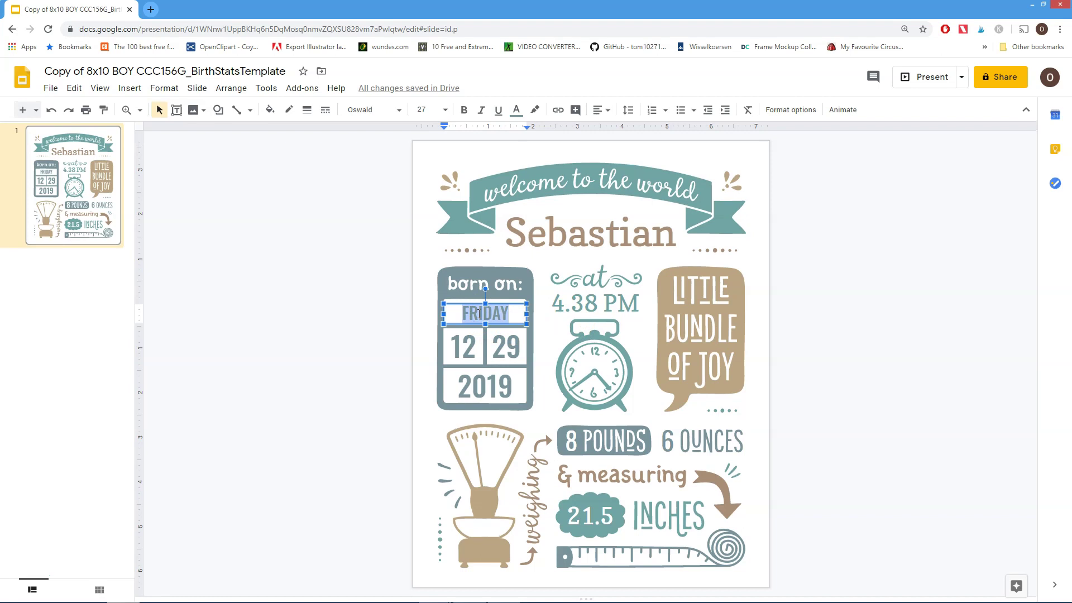
pyautogui.write('thur')
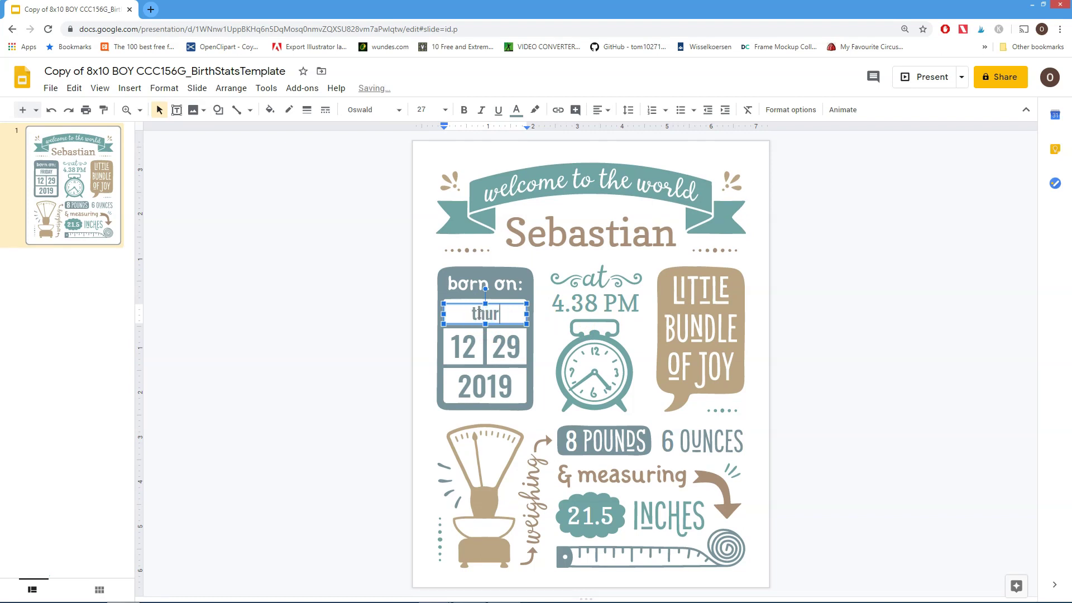
pyautogui.press('BackSpace')
pyautogui.press('BackSpace')
pyautogui.press('BackSpace')
pyautogui.press('BackSpace')
pyautogui.write('THURSDAY')
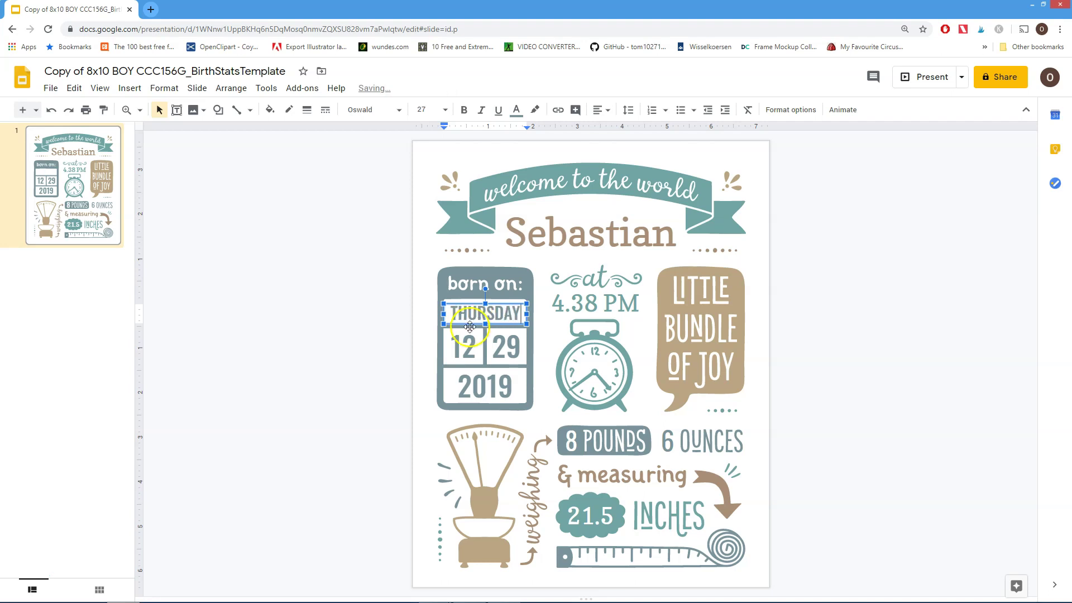
pyautogui.doubleClick(461, 343)
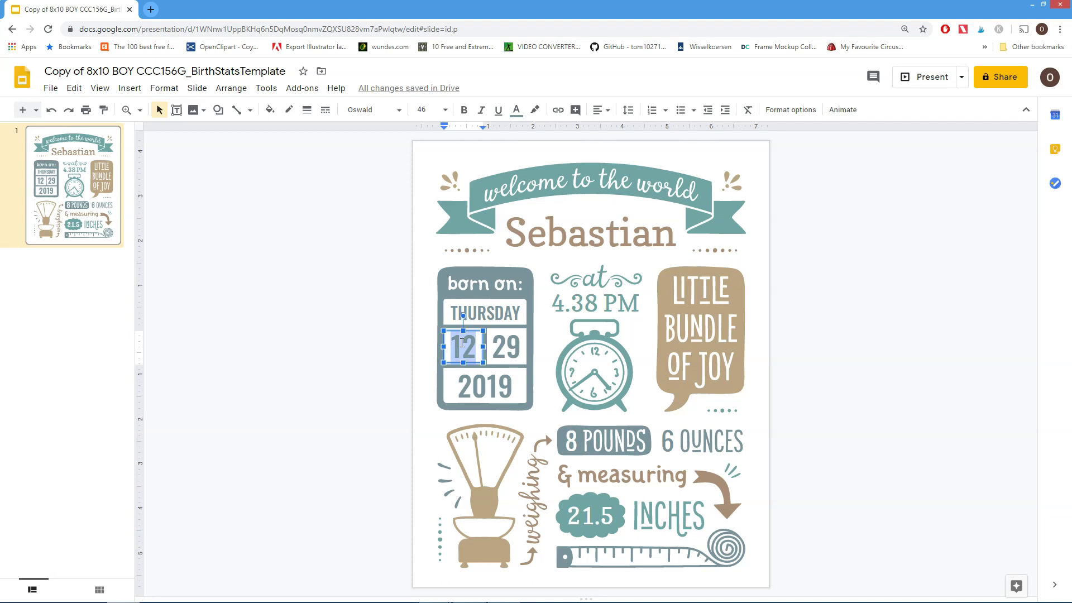
pyautogui.write('04')
pyautogui.click(502, 346)
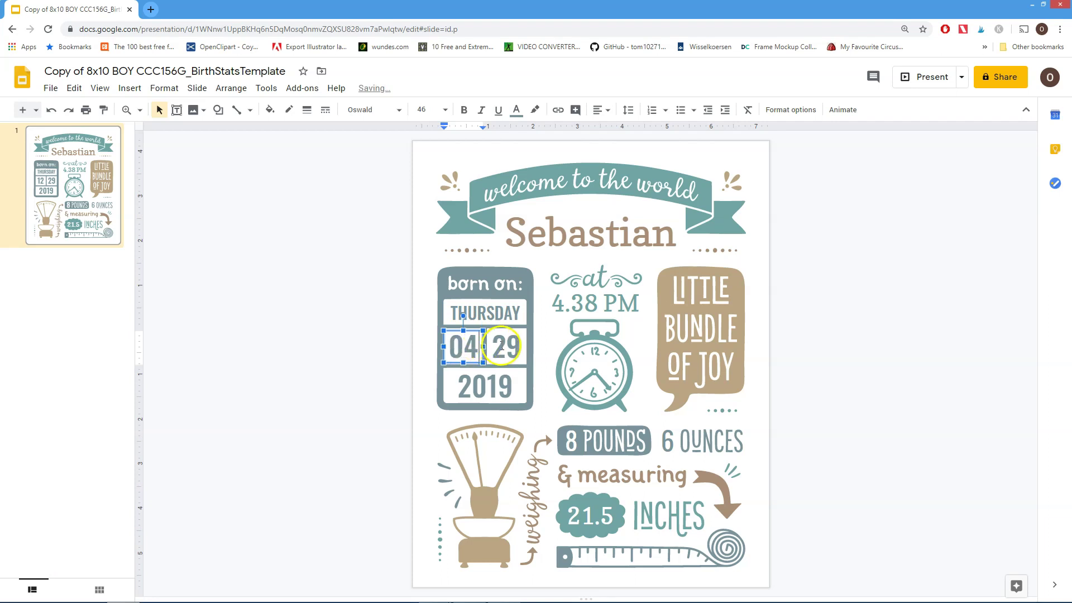
pyautogui.write('12')
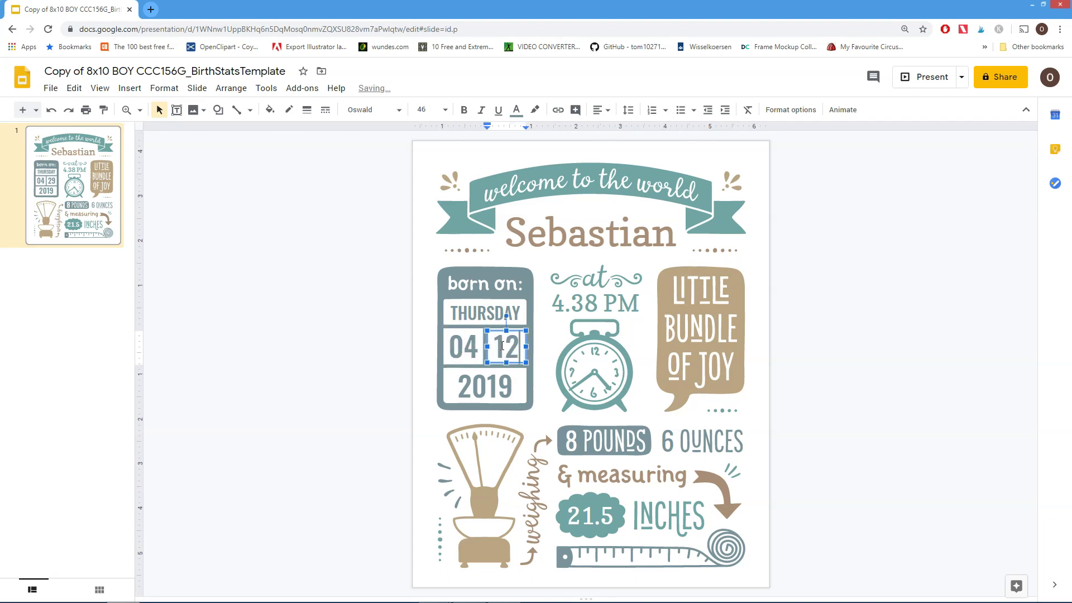
pyautogui.doubleClick(496, 384)
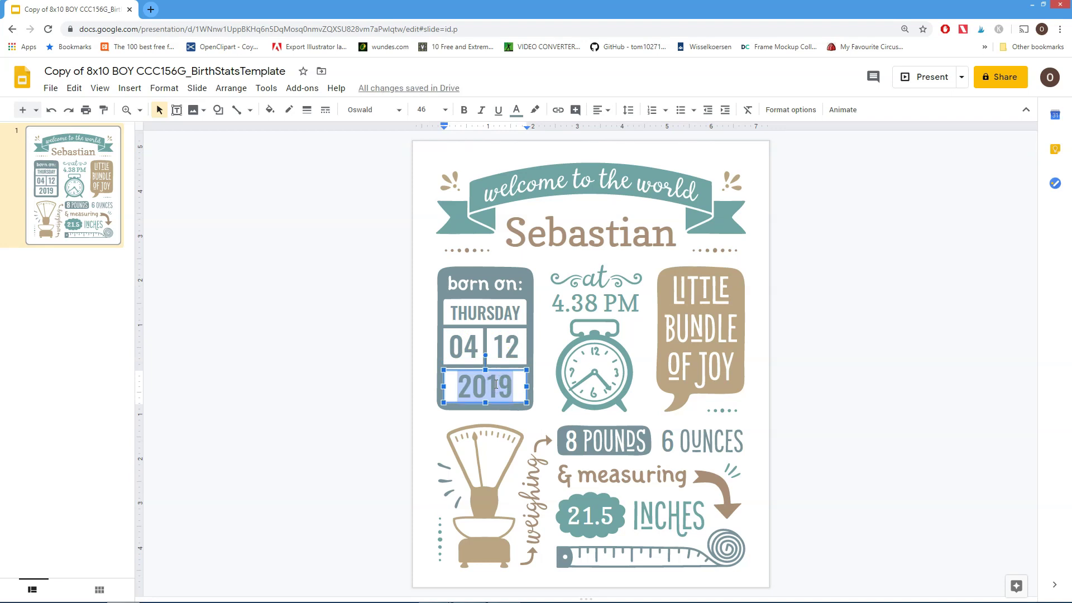
pyautogui.write('2020')
pyautogui.click(594, 304)
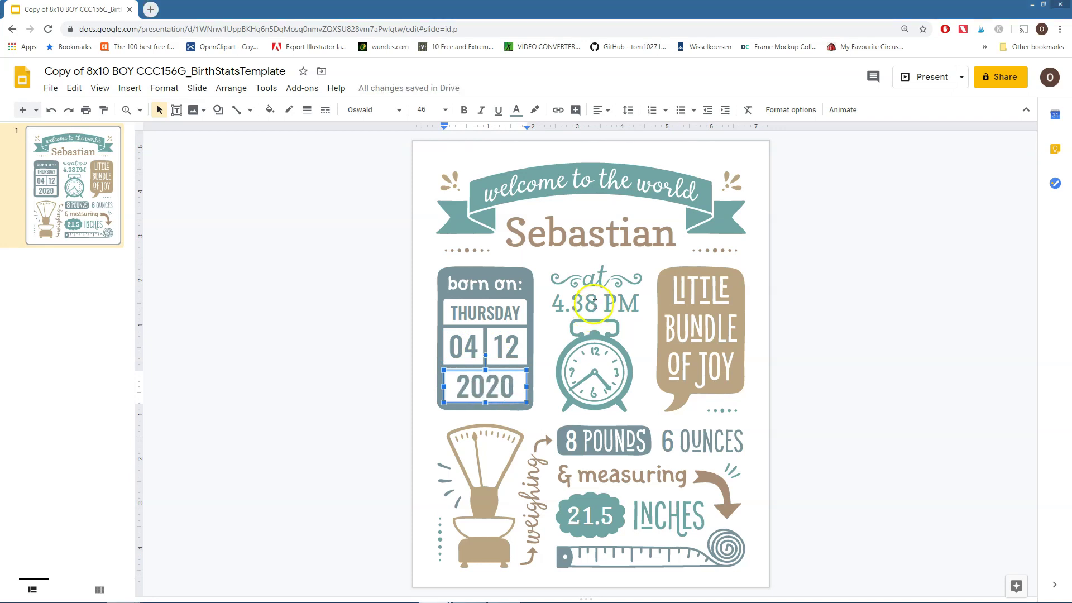
# Step: Overwrite the birth time line 4.38 PM with 7.12 AM
pyautogui.doubleClick(594, 305)
pyautogui.tripleClick(594, 304)
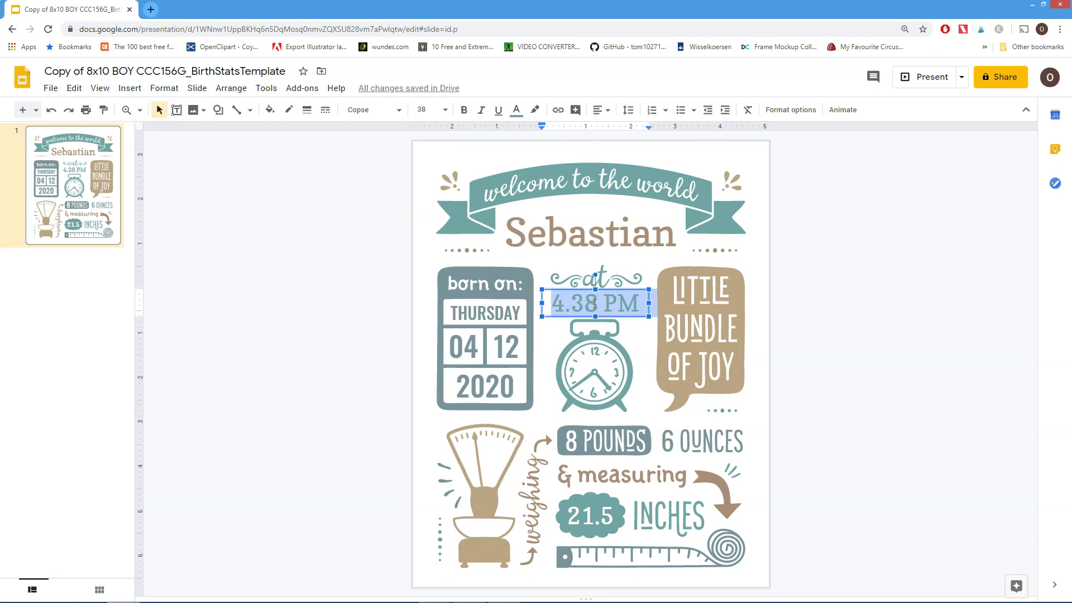
pyautogui.write('7.1')
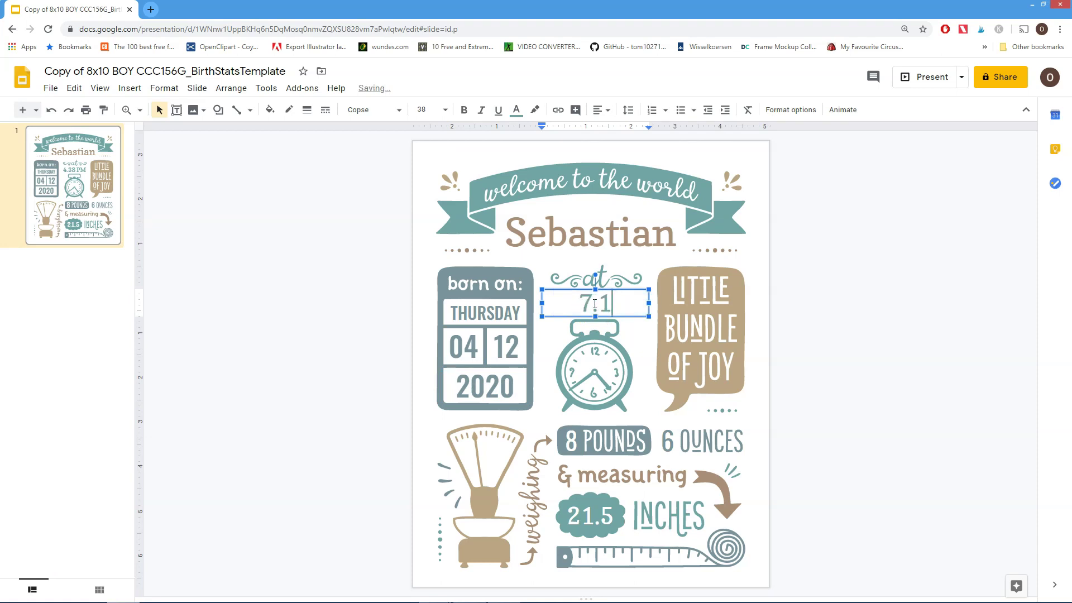
pyautogui.write('2 A')
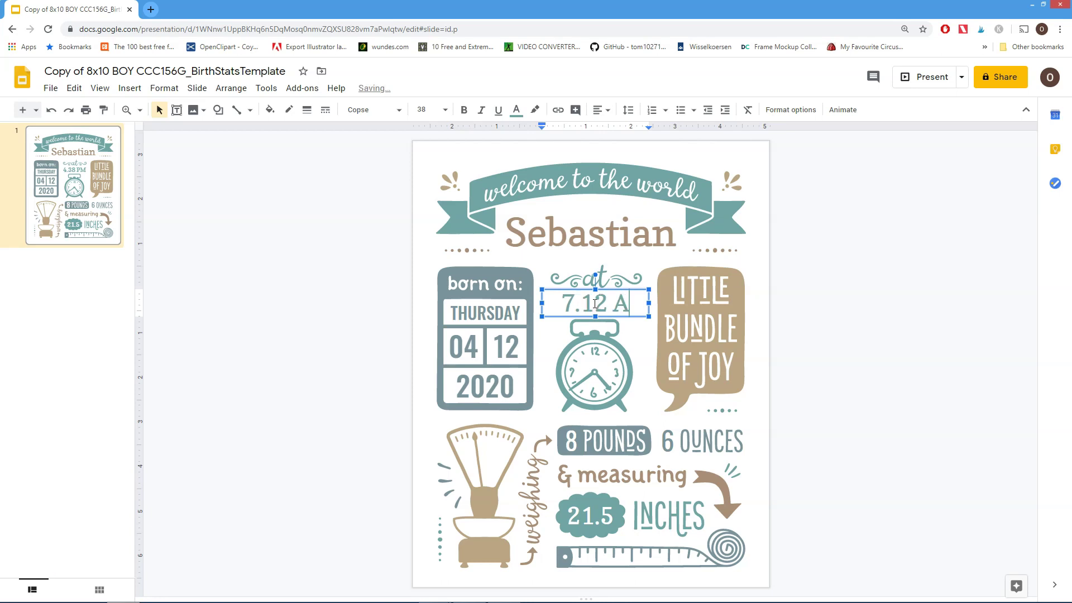
pyautogui.write('M')
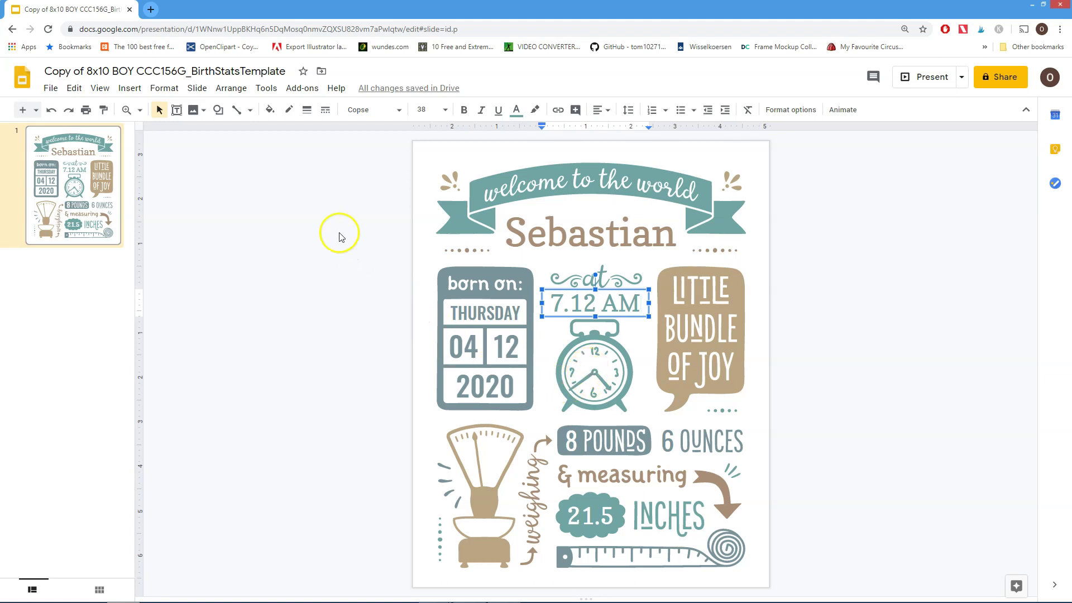
pyautogui.click(140, 110)
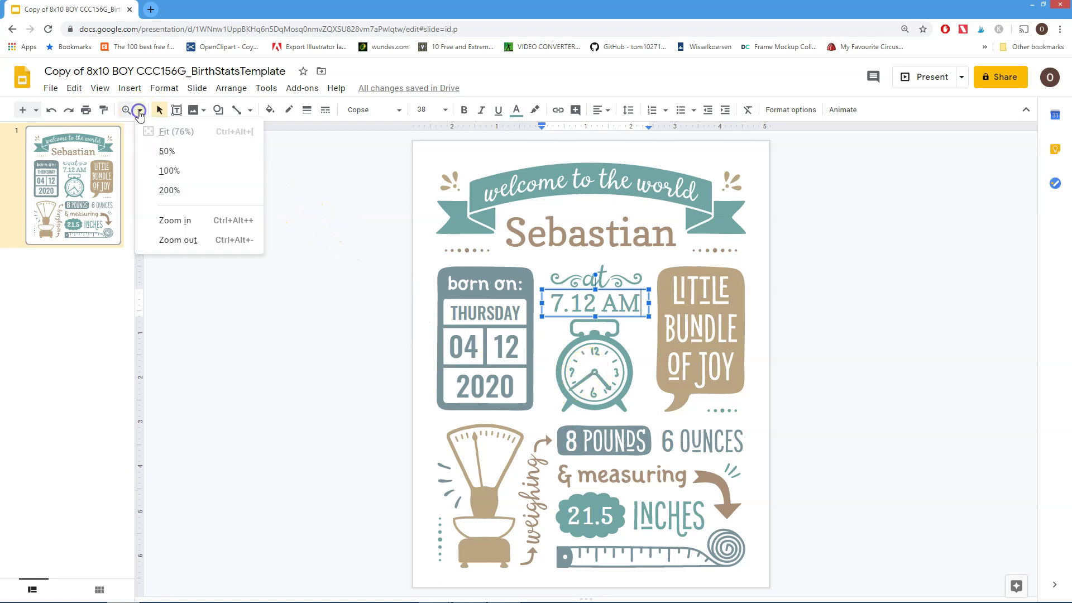
# Step: At 200% zoom, rotate the alarm clock's hour and minute hands to show 7:12
pyautogui.click(167, 192)
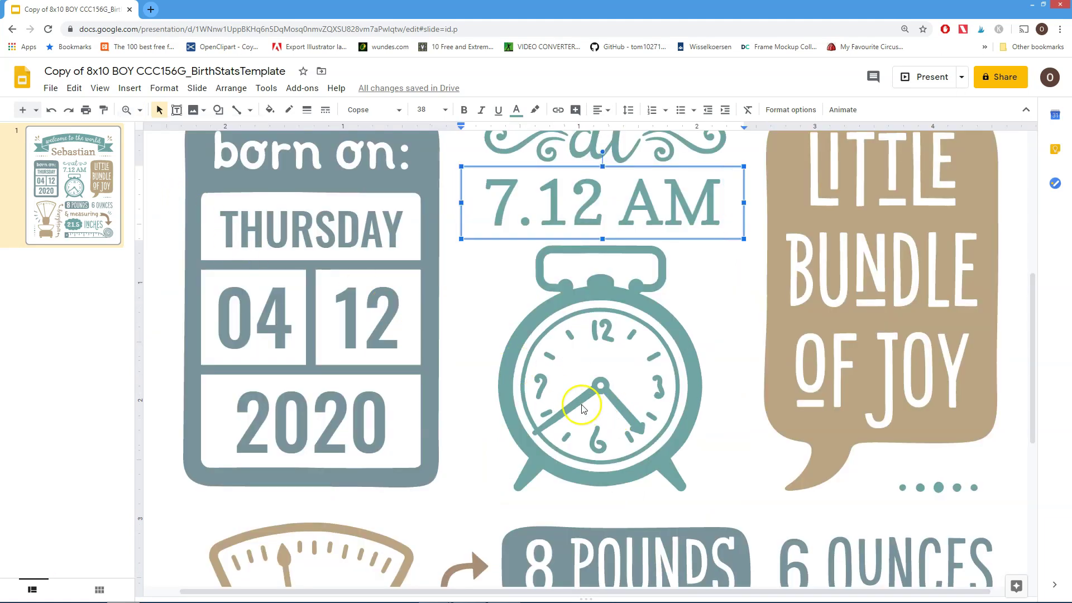
pyautogui.click(581, 407)
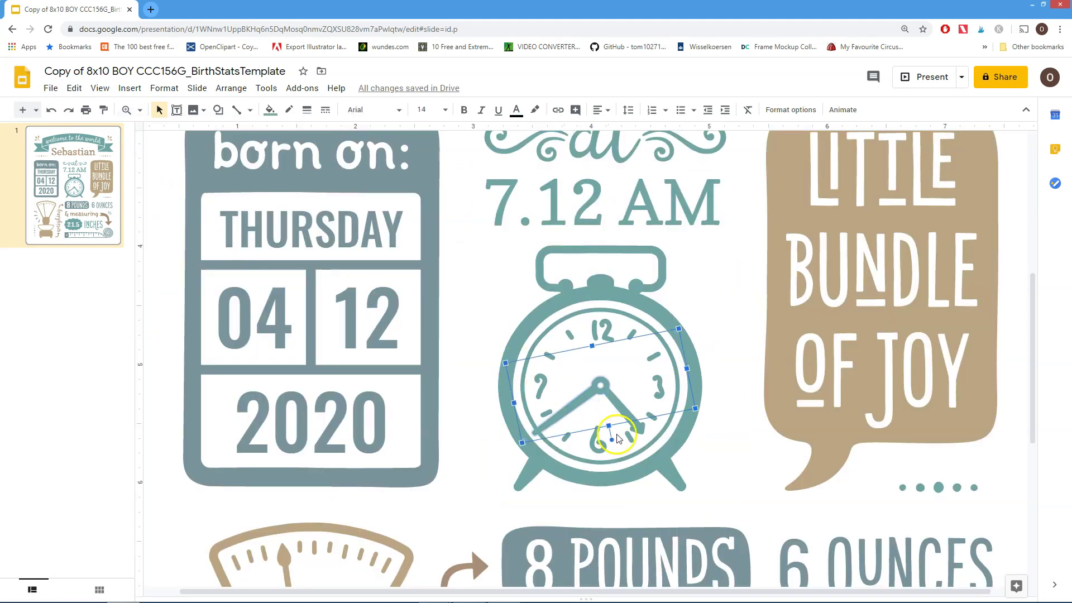
pyautogui.moveTo(612, 439); pyautogui.dragTo(601, 342)
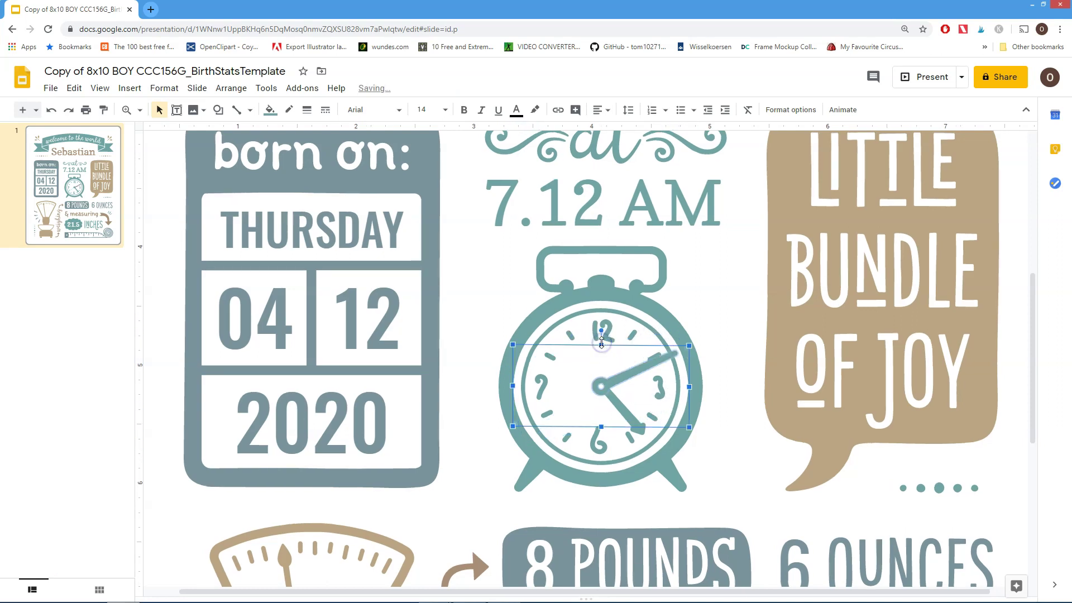
pyautogui.click(631, 419)
pyautogui.moveTo(515, 376); pyautogui.dragTo(600, 349)
pyautogui.moveTo(602, 349); pyautogui.dragTo(603, 331)
pyautogui.click(627, 377)
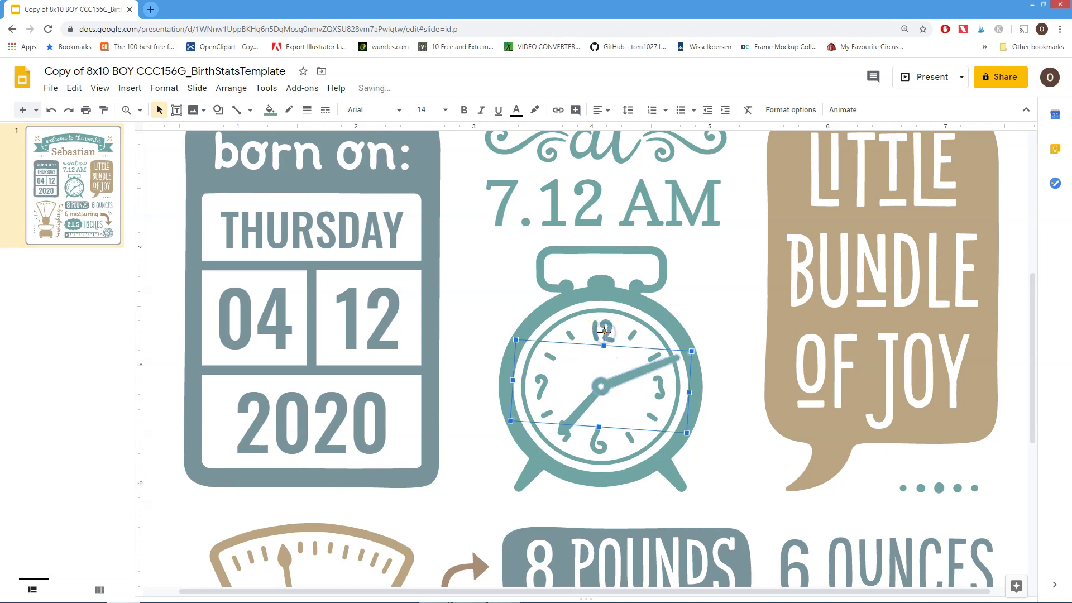
pyautogui.click(612, 394)
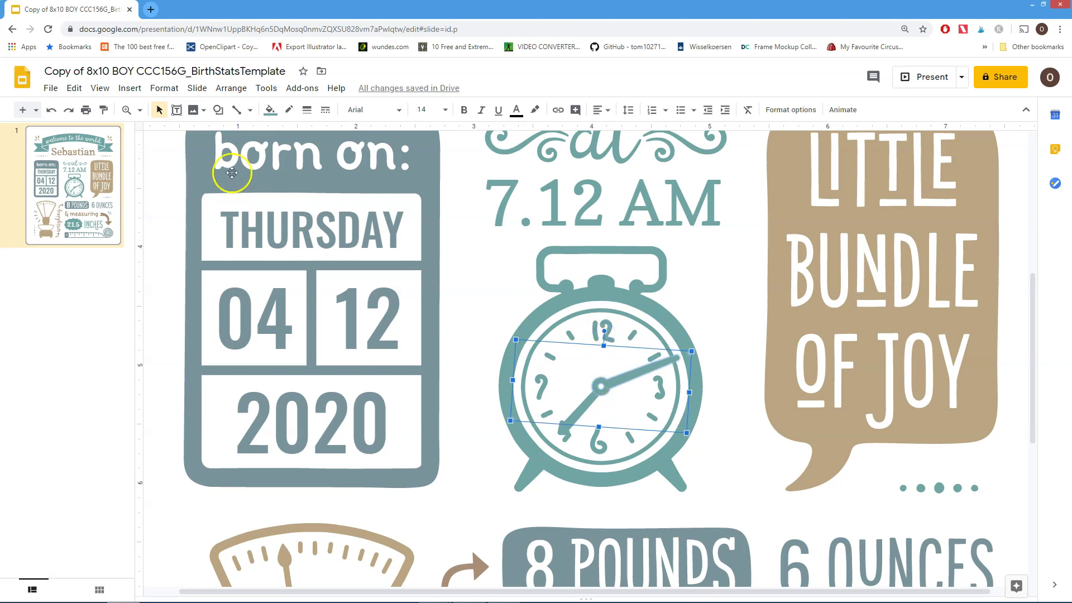
pyautogui.click(140, 112)
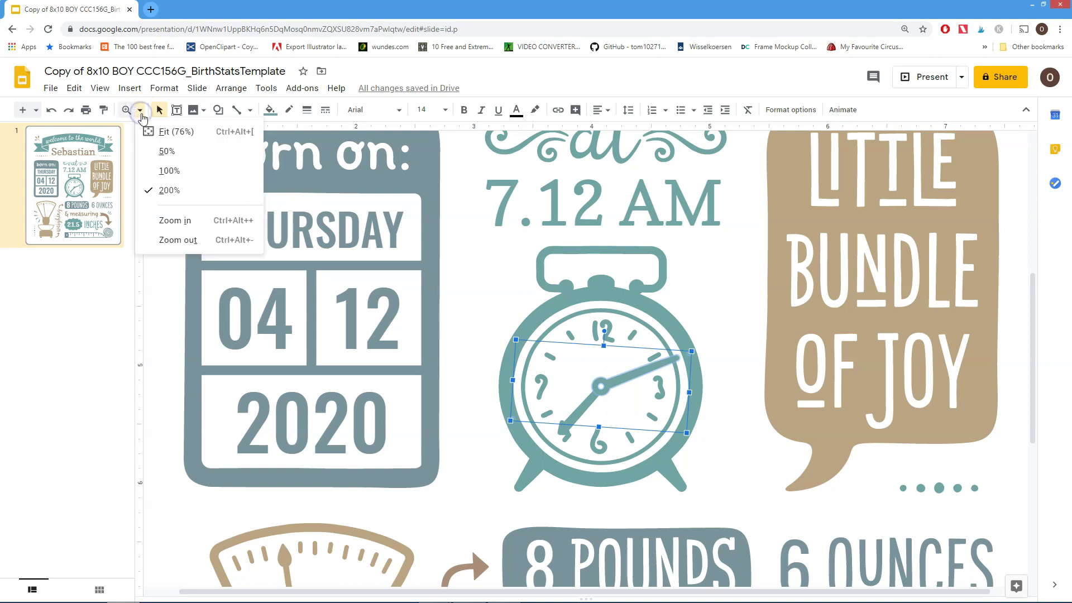
# Step: Replace the sample 8 pounds, 6 ounces and 21.5 inches with 7, 8 and 19.3
pyautogui.click(163, 133)
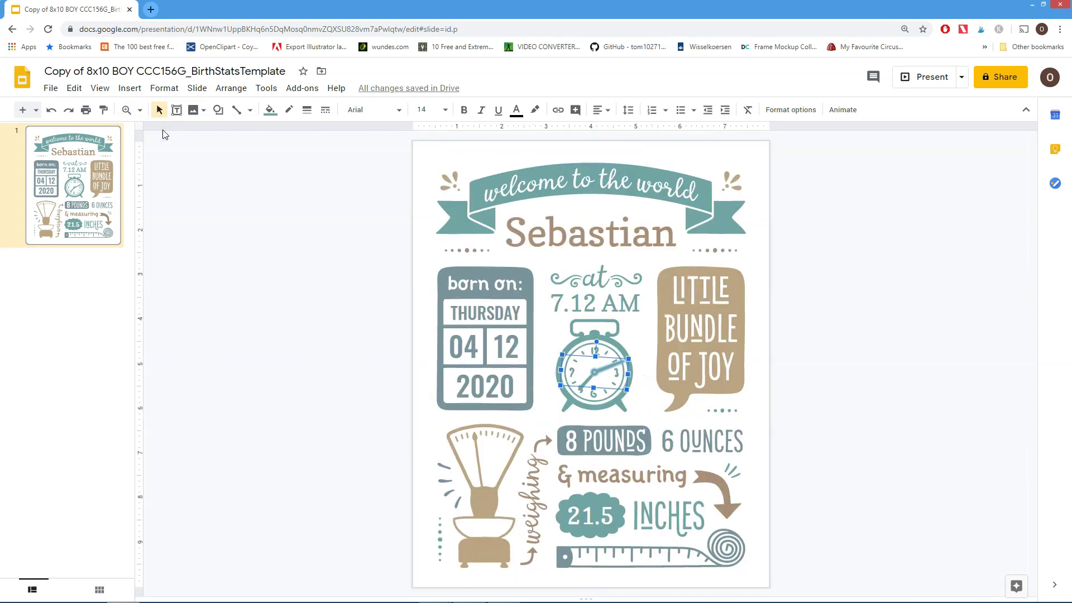
pyautogui.doubleClick(572, 442)
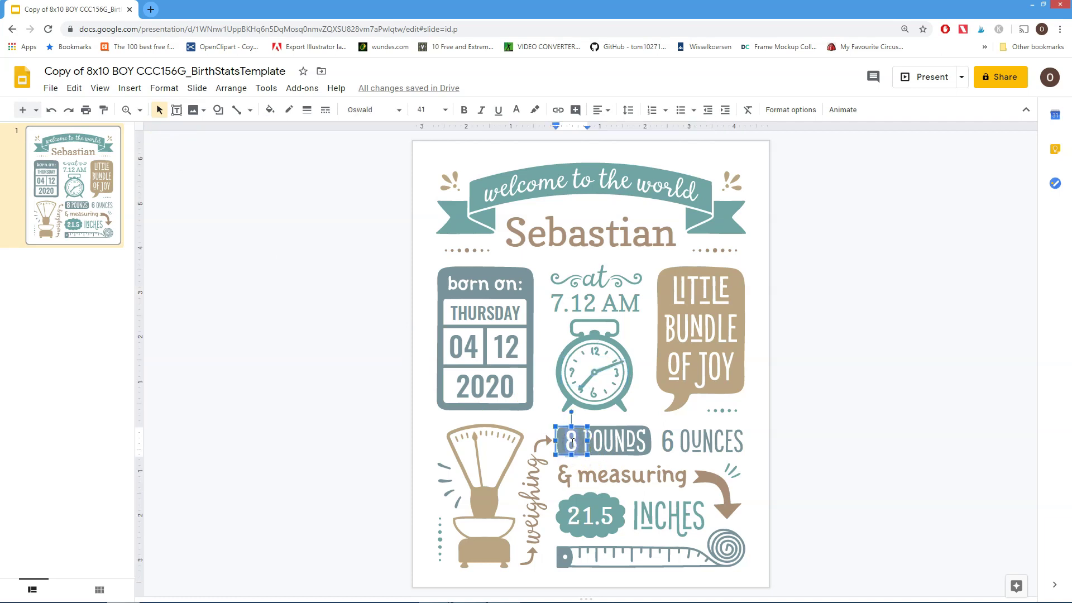
pyautogui.write('7')
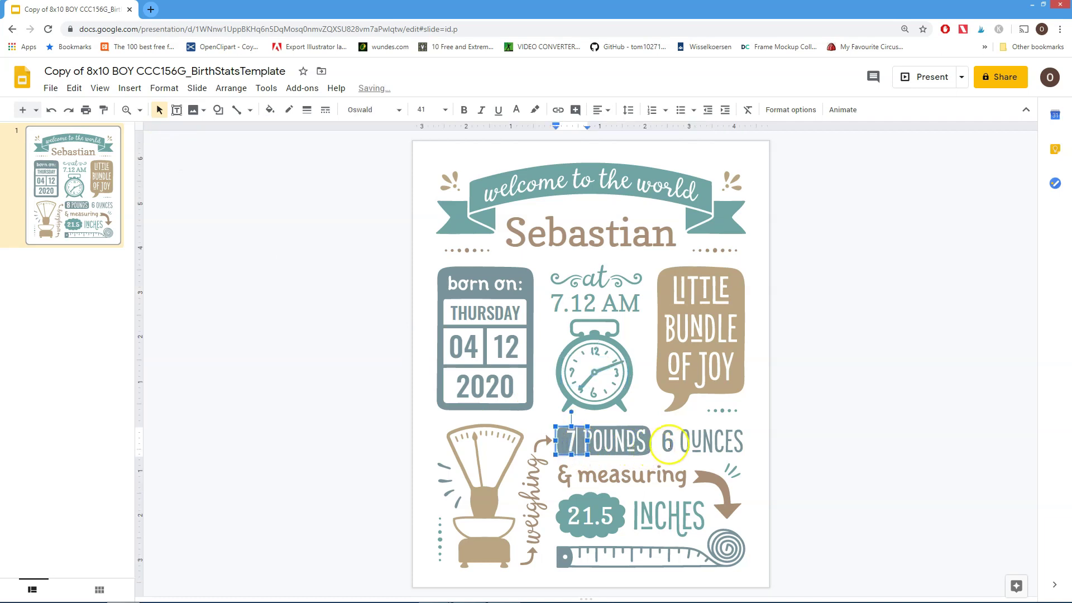
pyautogui.doubleClick(669, 445)
pyautogui.write('8')
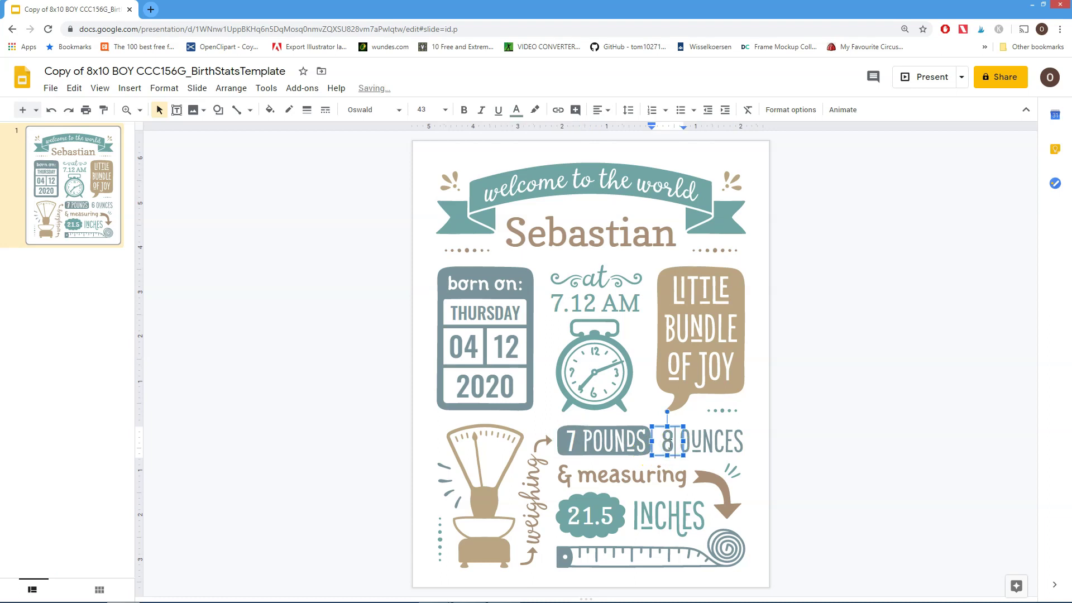
pyautogui.doubleClick(584, 513)
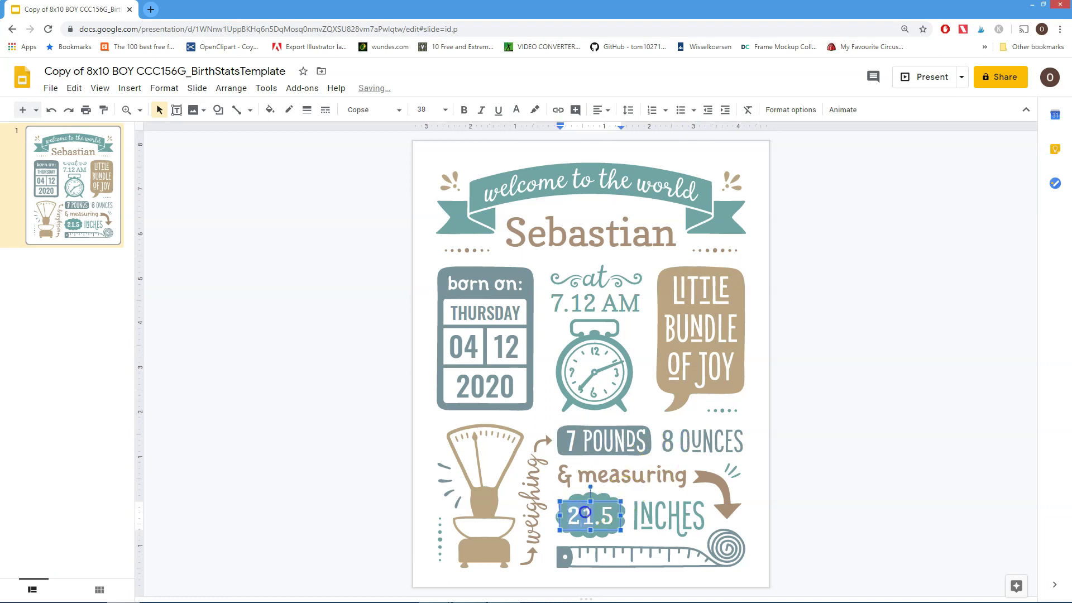
pyautogui.write('19.3')
pyautogui.click(807, 486)
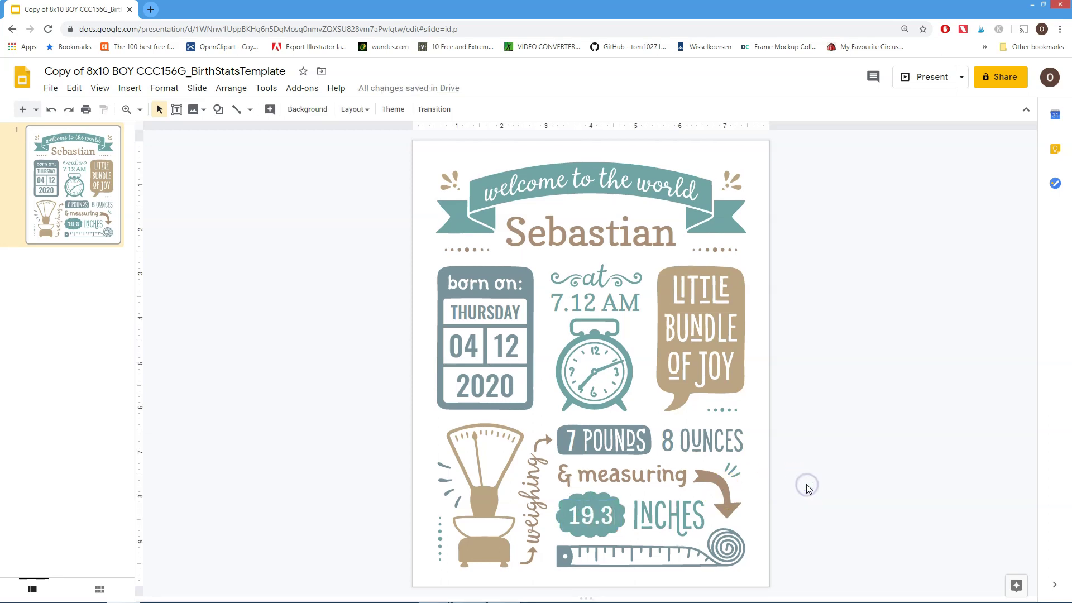
pyautogui.click(804, 517)
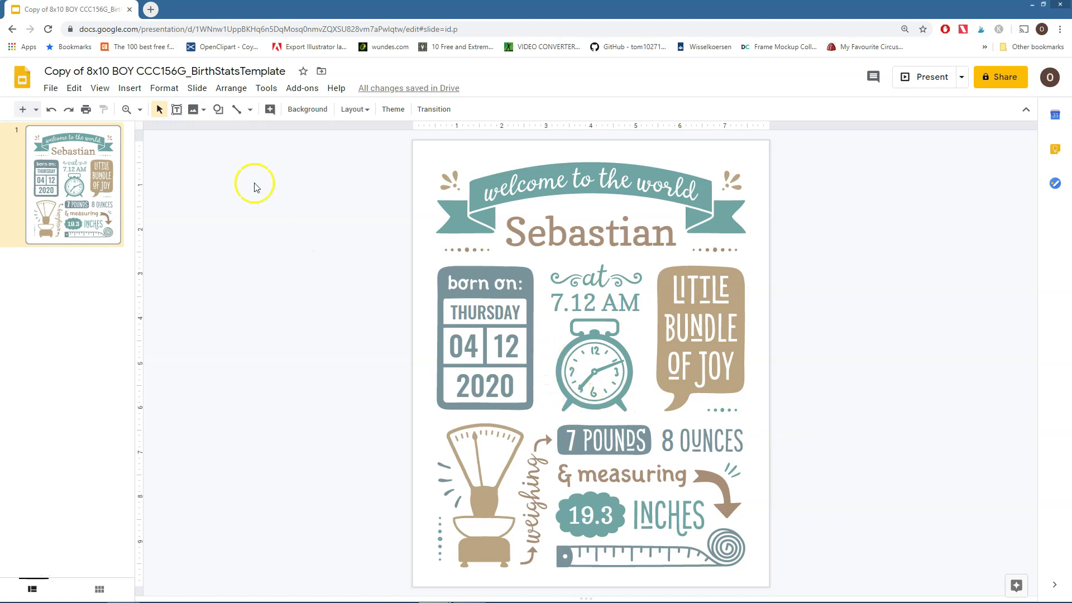
# Step: In the print dialog, set scale to Custom 100 and destination to Save as PDF
pyautogui.click(86, 110)
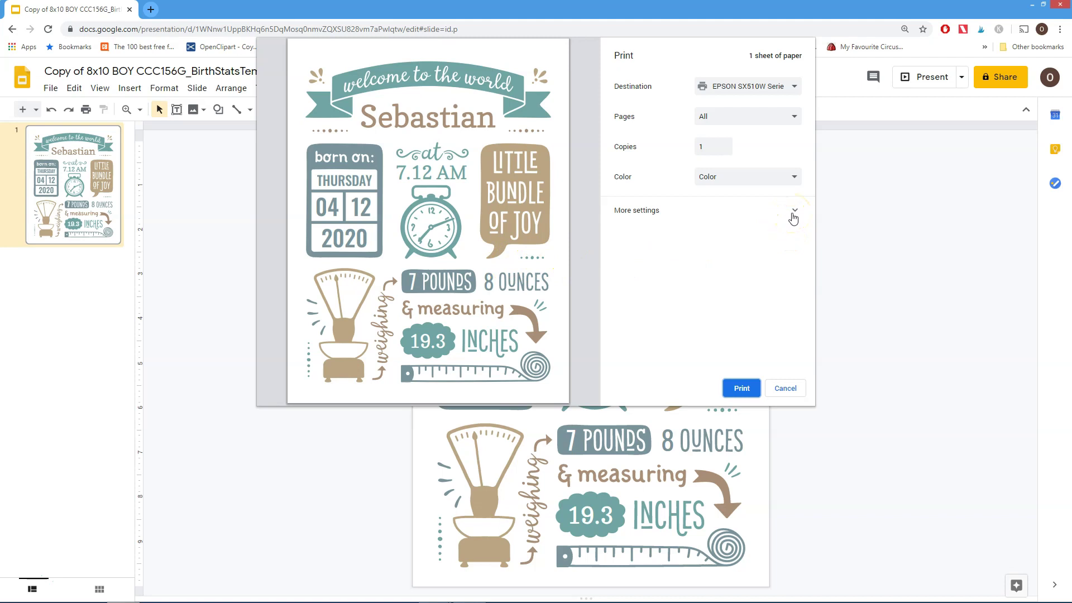
pyautogui.click(753, 216)
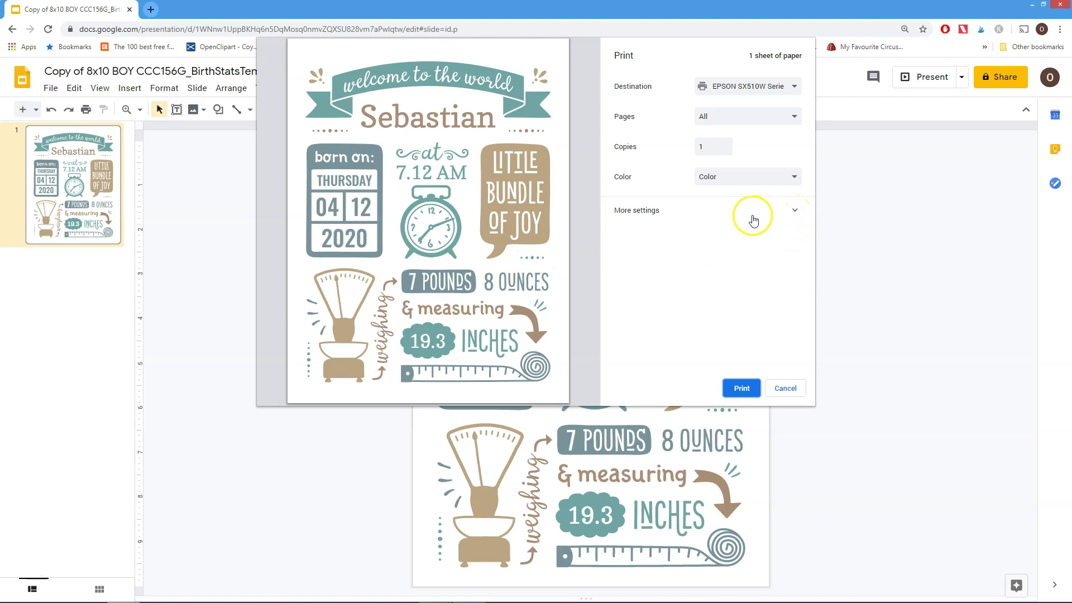
pyautogui.click(794, 214)
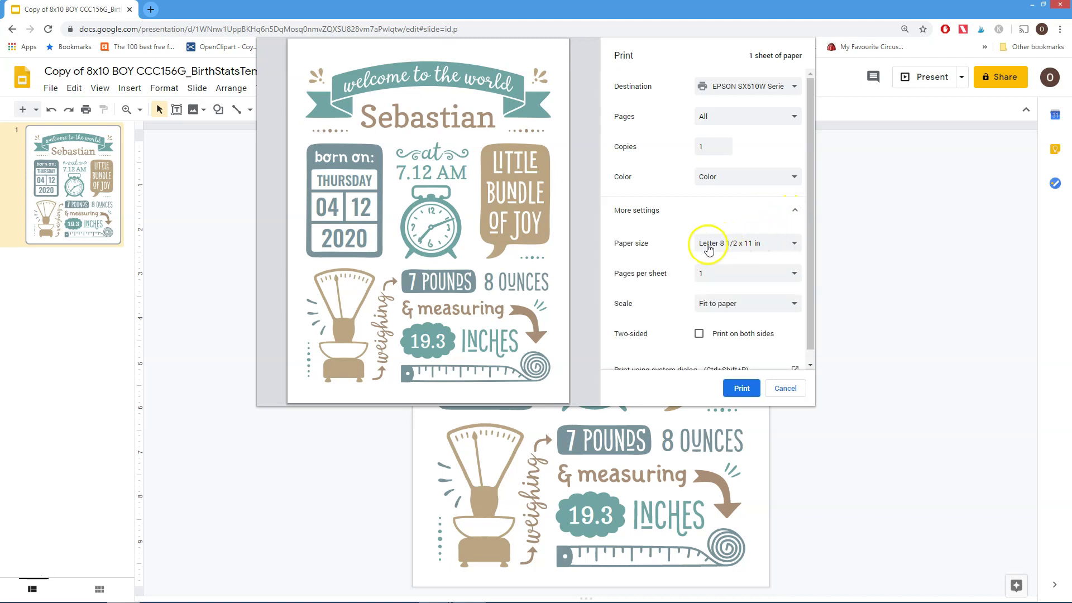
pyautogui.click(726, 307)
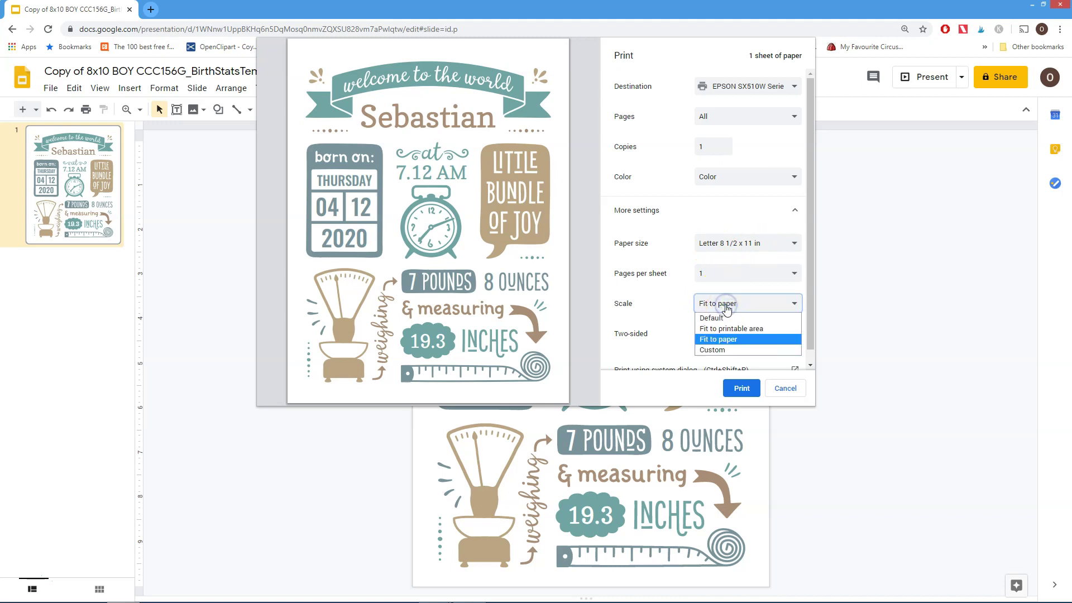
pyautogui.click(718, 350)
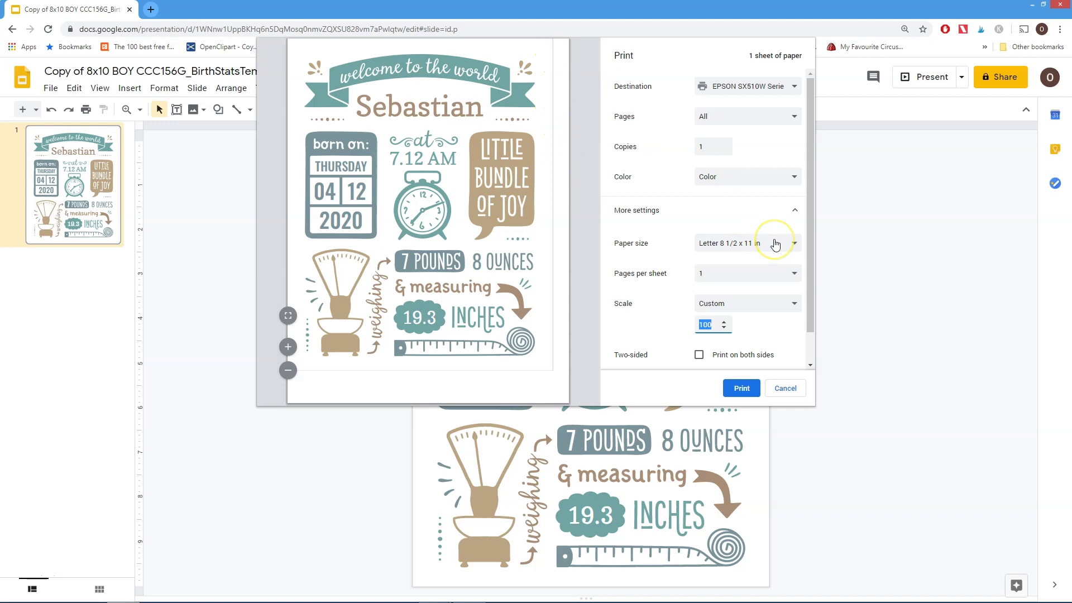
pyautogui.scroll(-1, 775, 245)
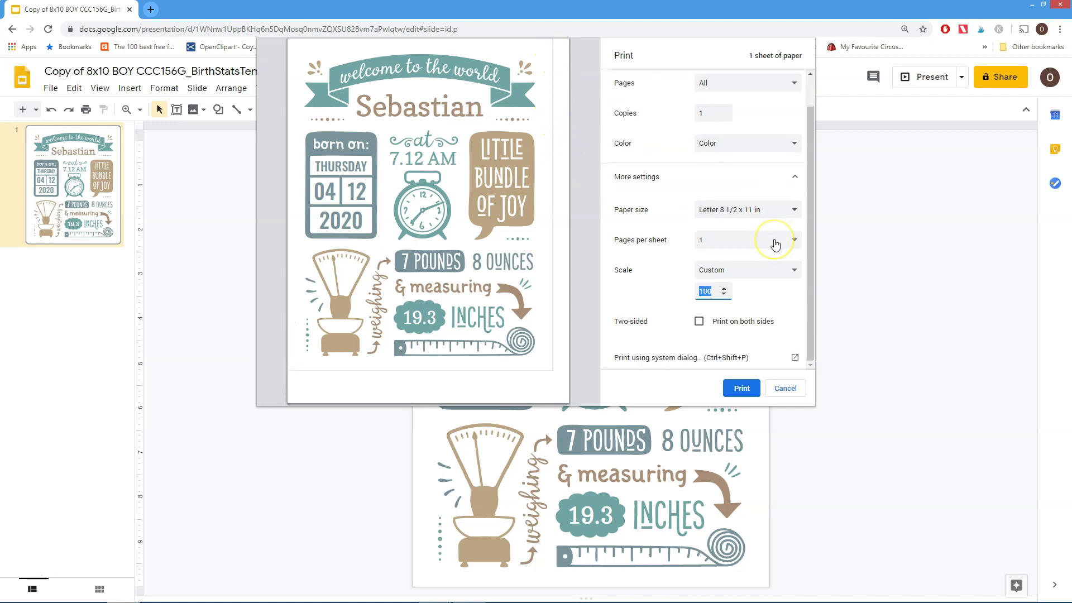
pyautogui.scroll(1, 775, 244)
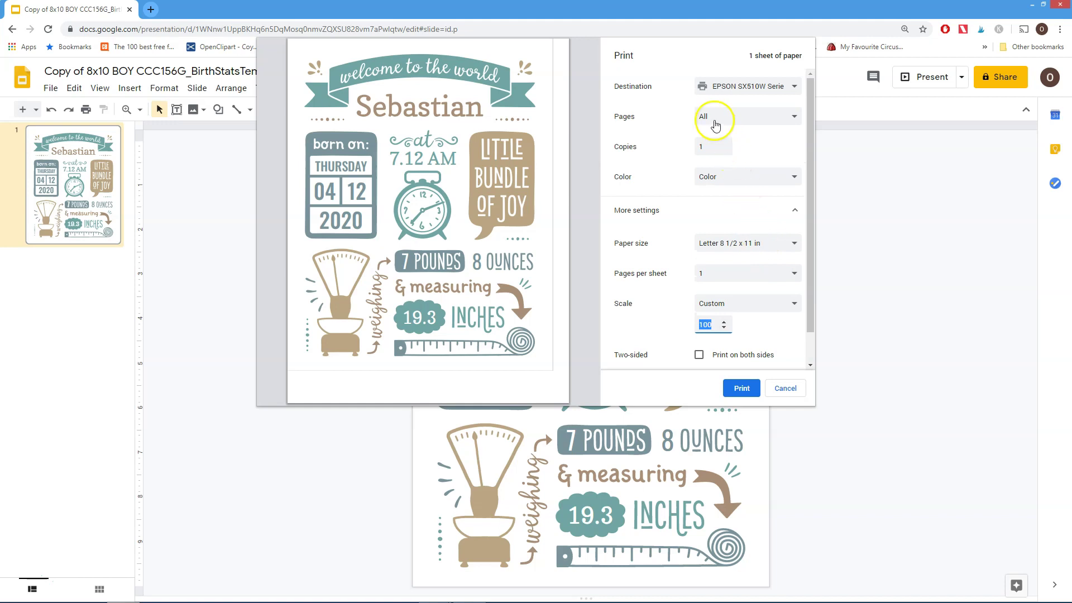
pyautogui.click(723, 83)
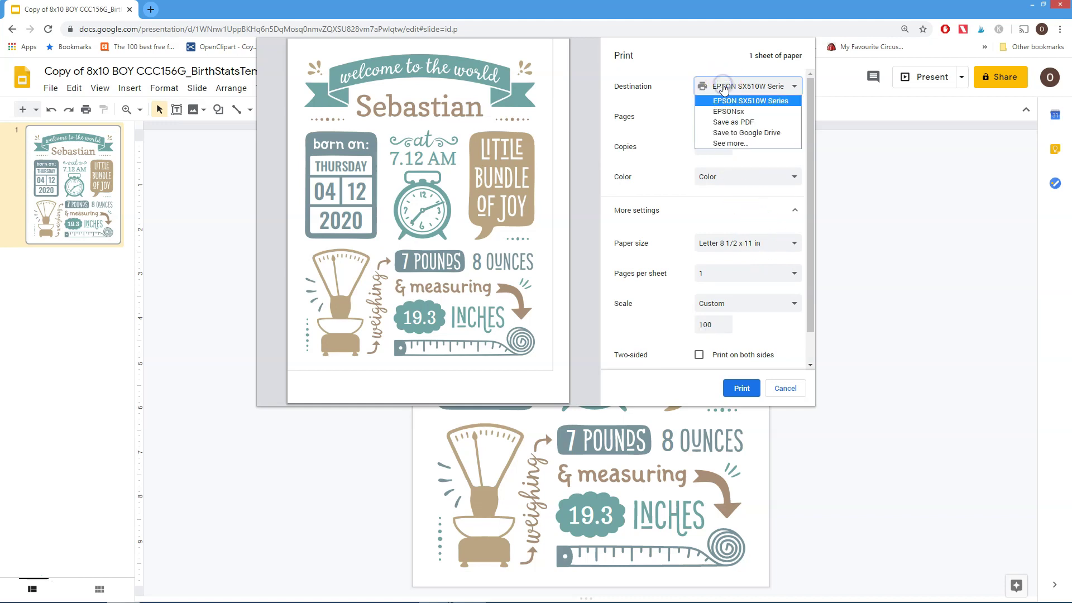
pyautogui.click(734, 123)
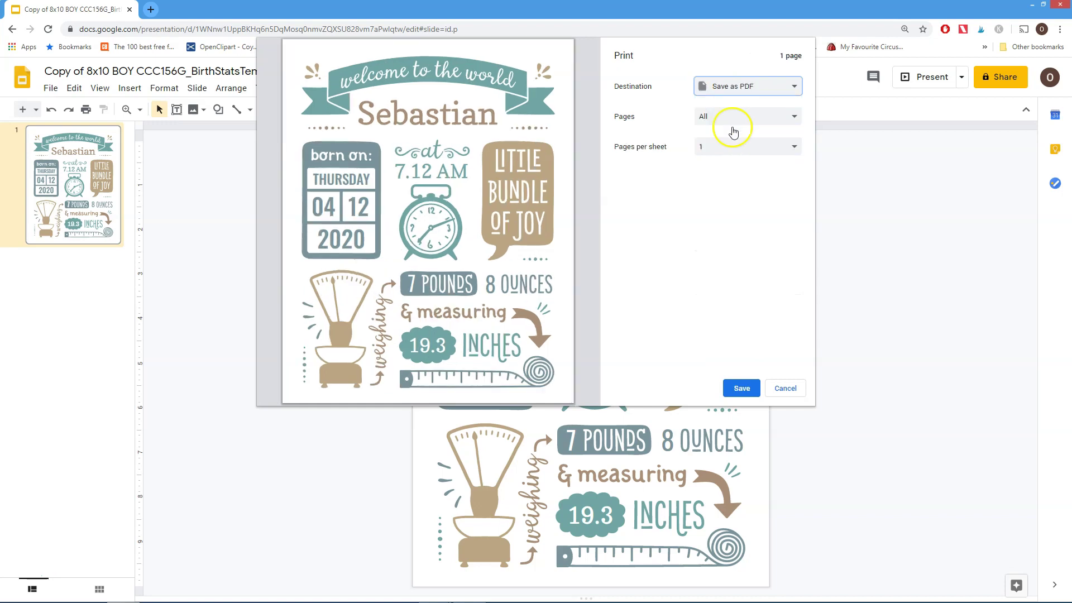
# Step: Save the poster PDF to the Desktop under a new Sebastian birth-stats file name
pyautogui.click(741, 389)
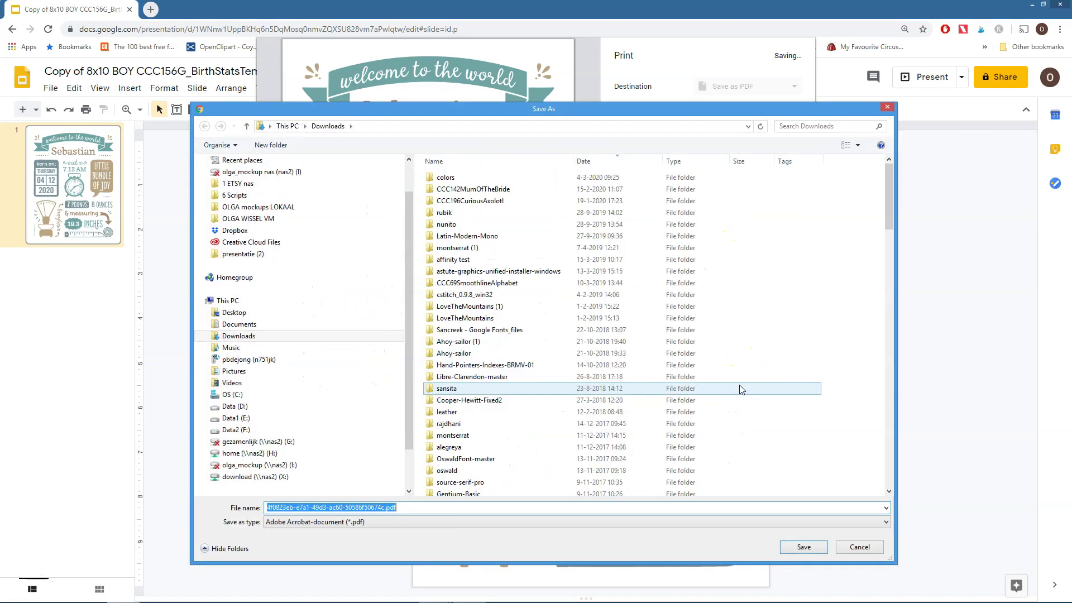
pyautogui.click(233, 313)
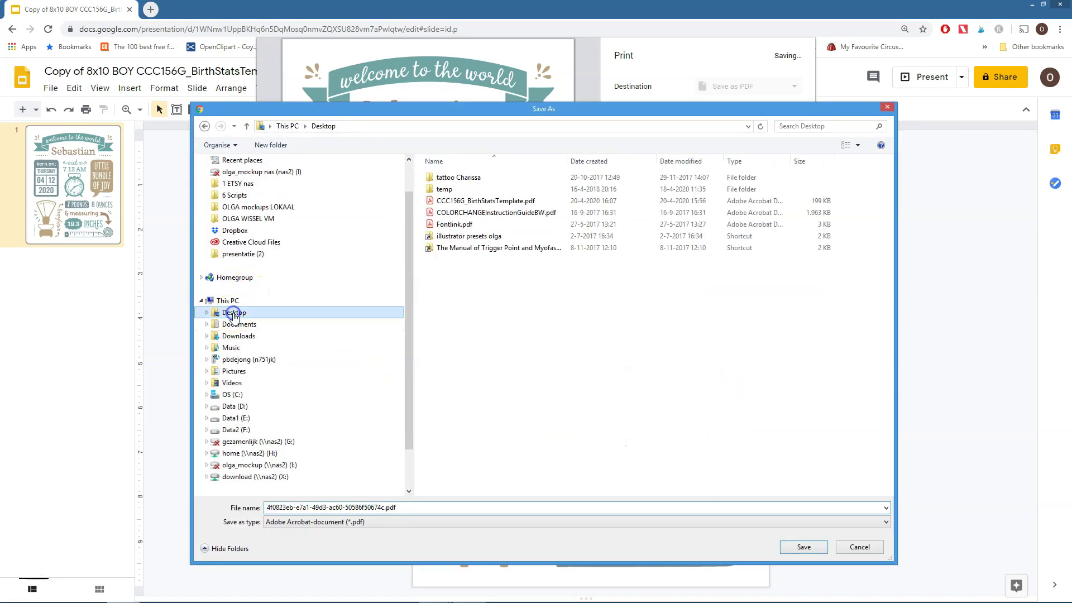
pyautogui.click(348, 504)
pyautogui.write('Sebastian birth stats template')
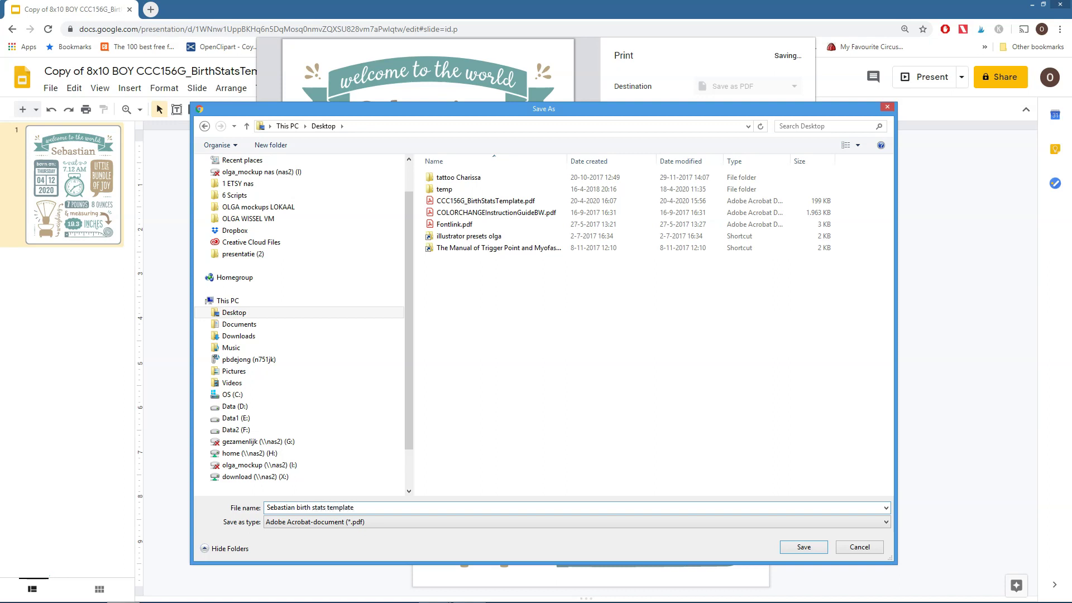
pyautogui.press('Return')
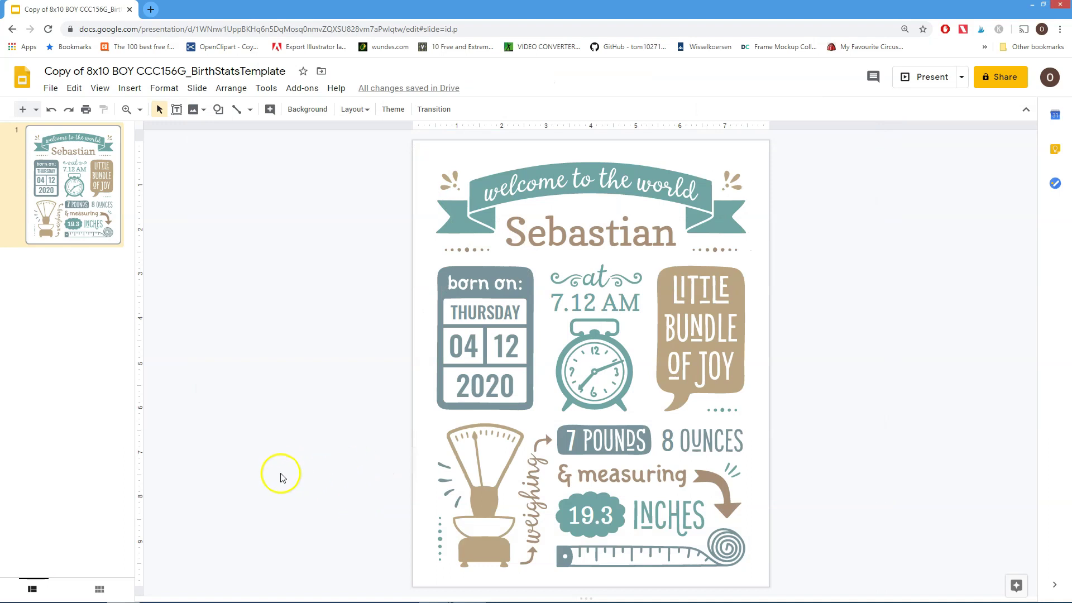
# Step: Minimize Chrome, open the saved poster PDF from the desktop in Acrobat, then close it
pyautogui.click(1032, 5)
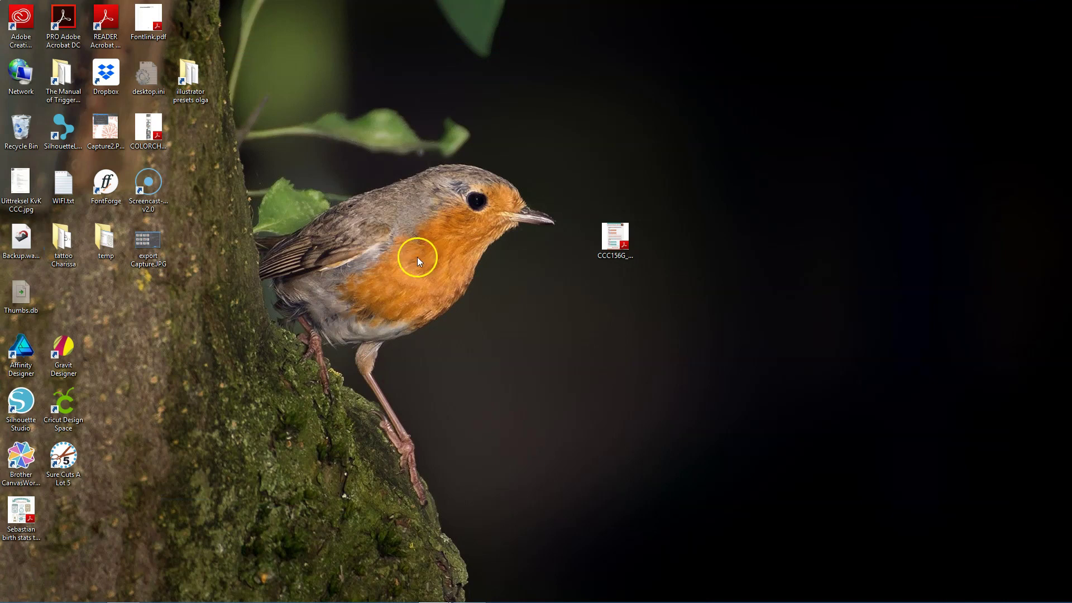
pyautogui.moveTo(36, 522); pyautogui.dragTo(616, 299)
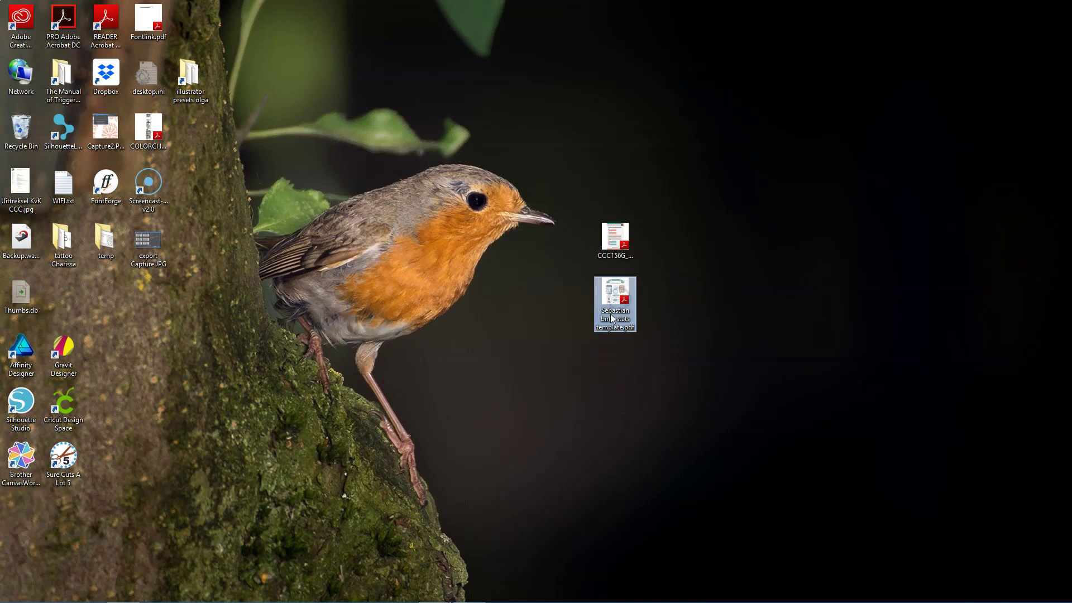
pyautogui.doubleClick(614, 293)
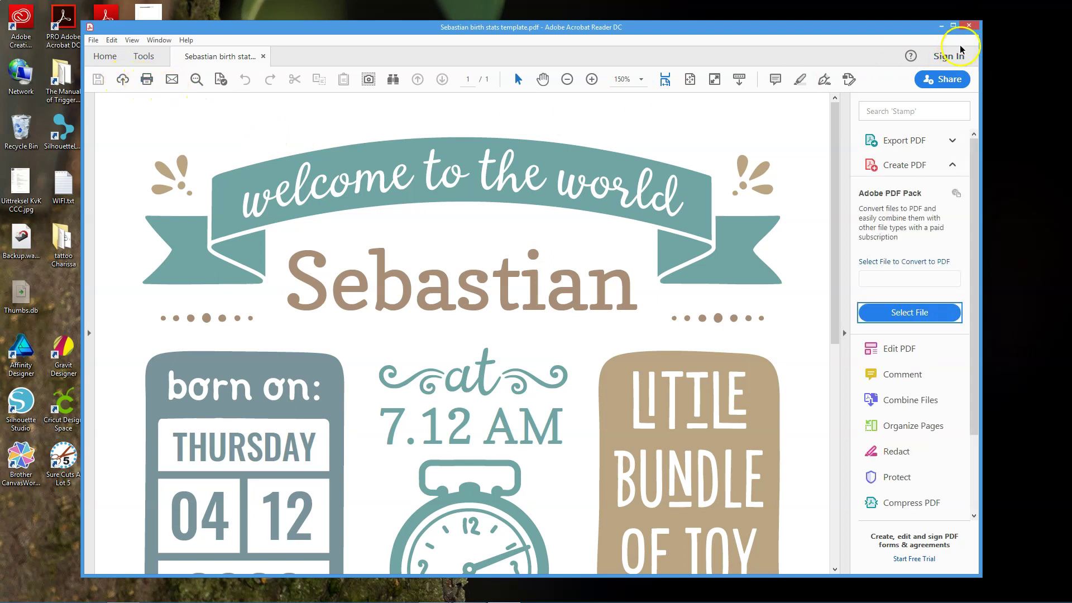
pyautogui.click(969, 26)
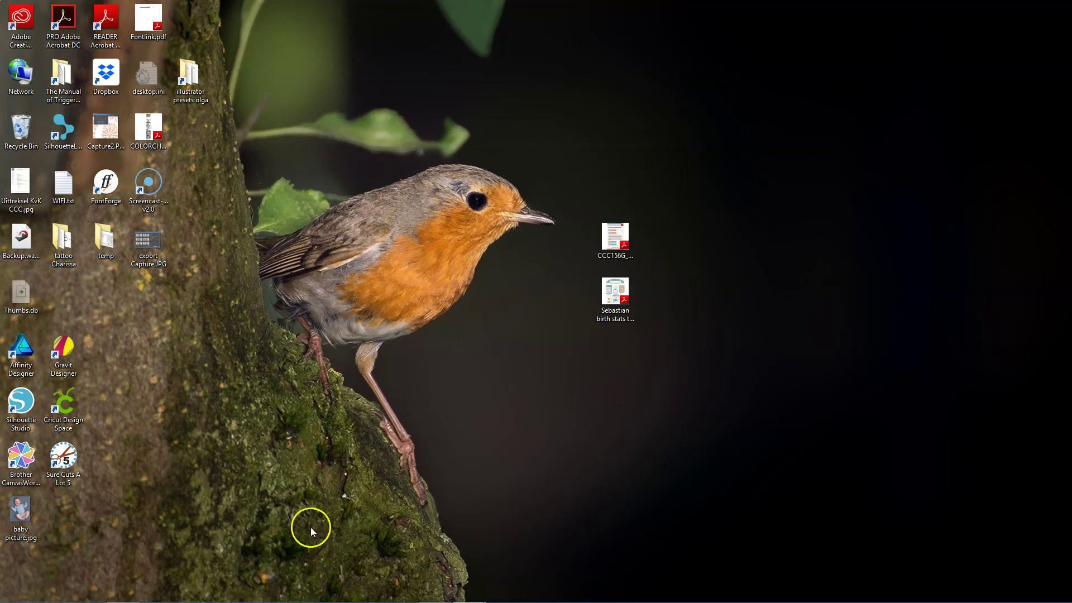
# Step: Switch back to the browser window showing the poster
pyautogui.moveTo(201, 600)
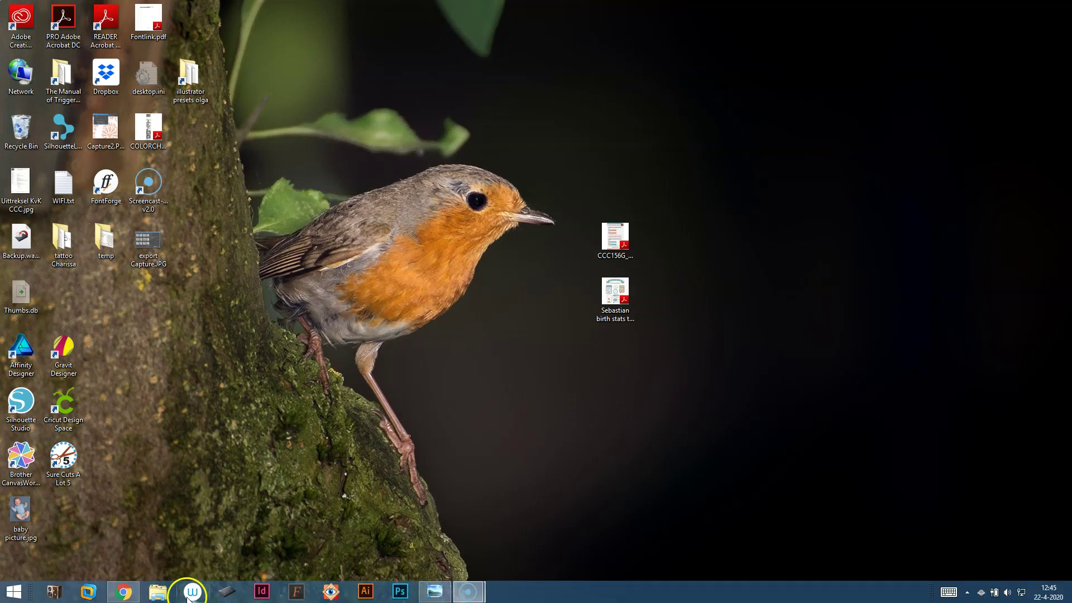
pyautogui.click(123, 595)
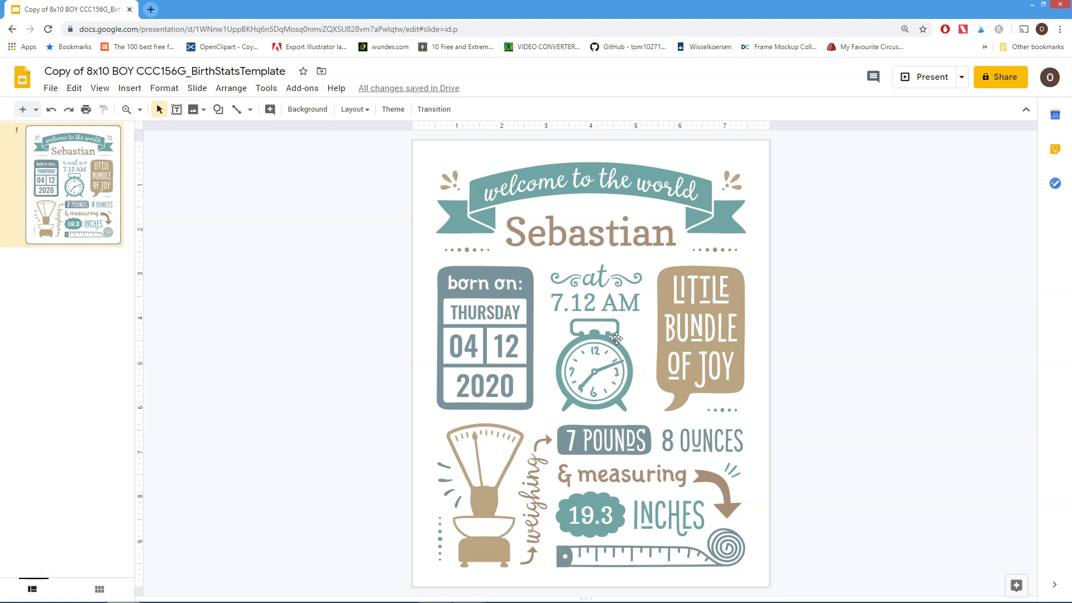
pyautogui.click(613, 371)
pyautogui.click(568, 367)
# Step: Set a custom page size of width 4 and height 5 inches in Page setup
pyautogui.click(50, 89)
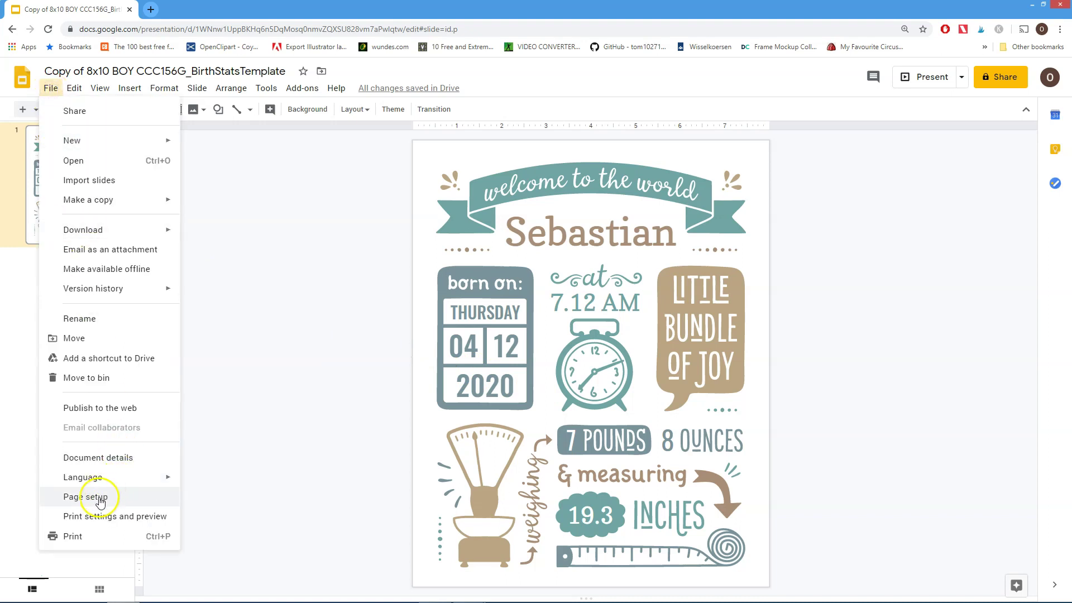
pyautogui.click(100, 499)
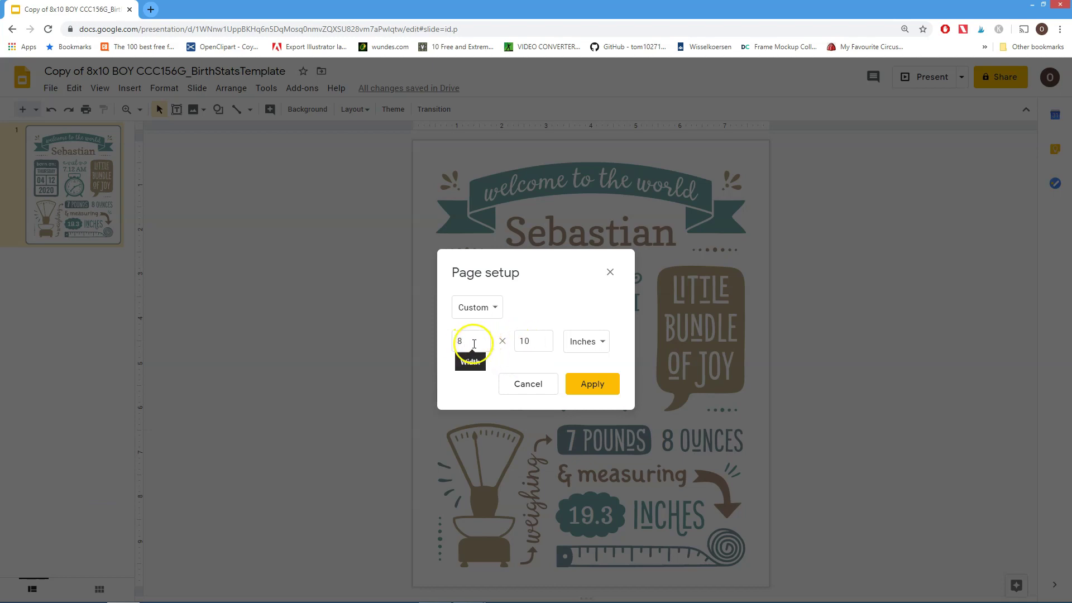
pyautogui.click(472, 343)
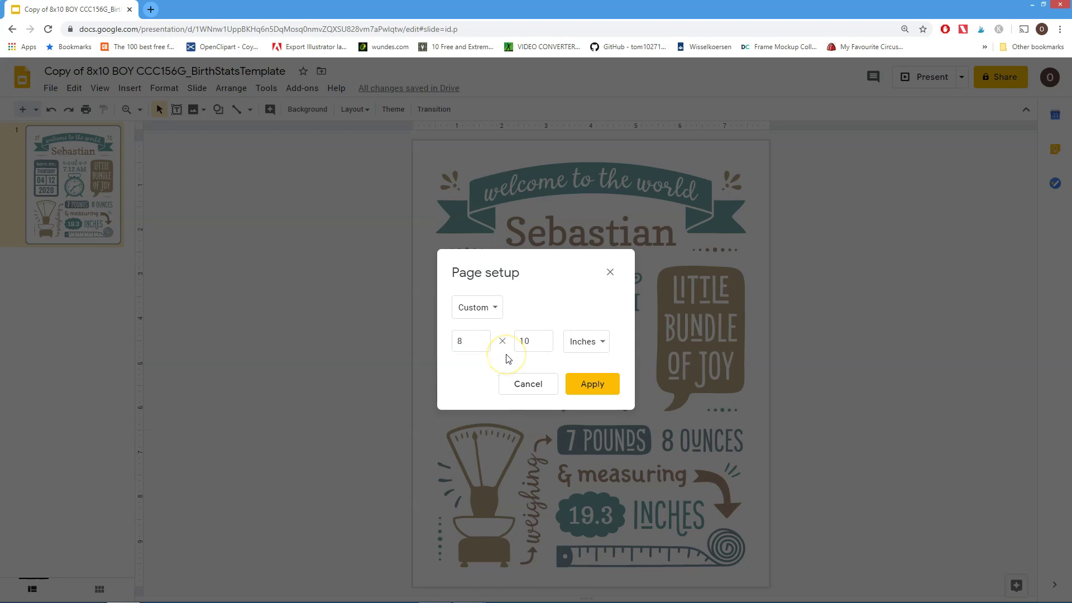
pyautogui.click(461, 346)
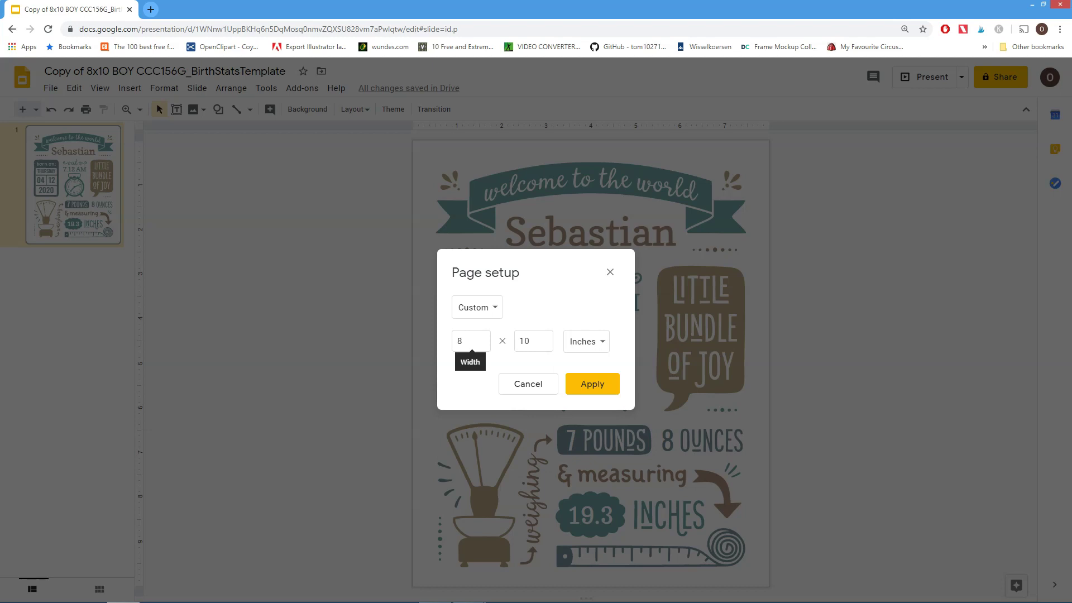
pyautogui.doubleClick(472, 339)
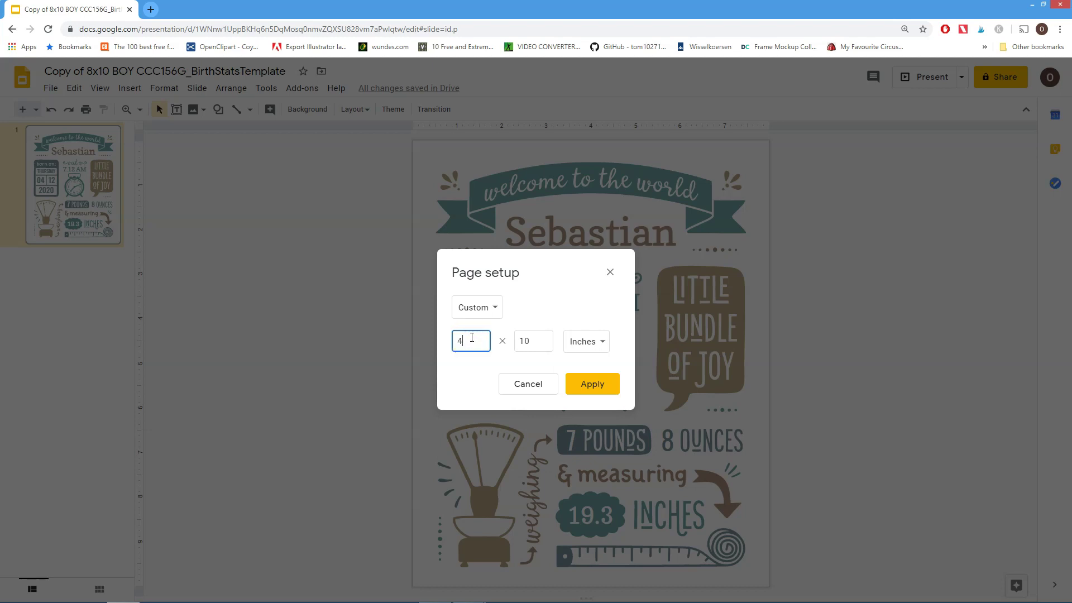
pyautogui.write('4')
pyautogui.press('Tab')
pyautogui.write('5')
pyautogui.press('Tab')
pyautogui.click(592, 385)
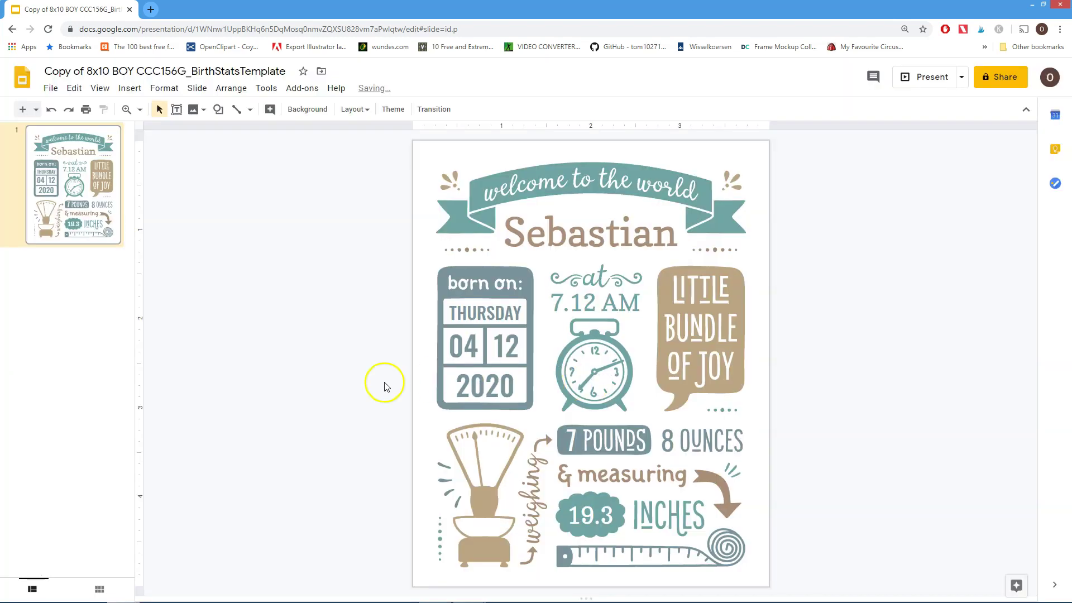
pyautogui.click(336, 388)
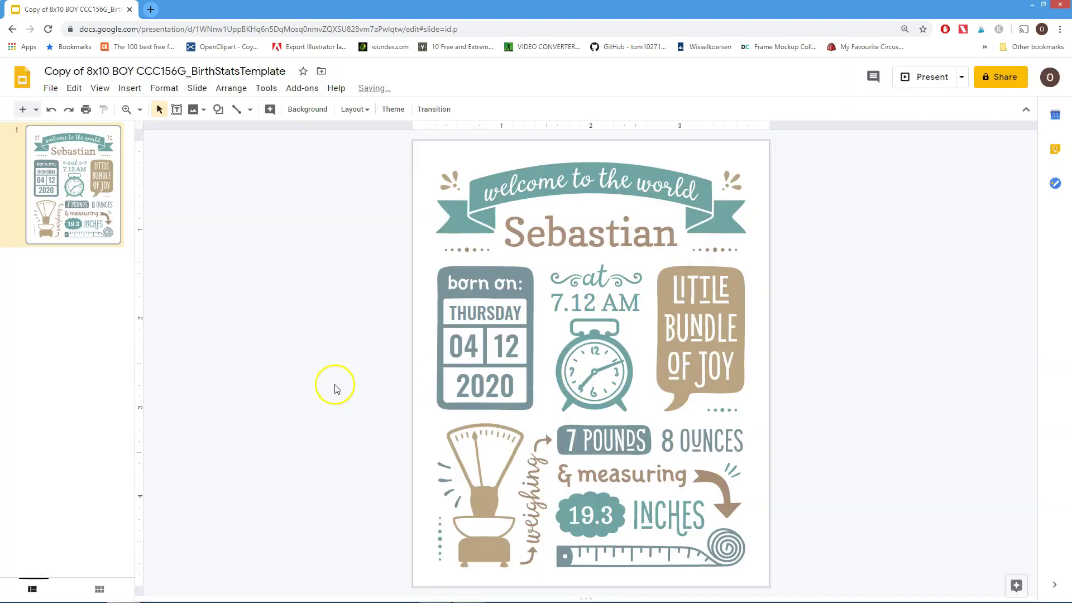
pyautogui.click(86, 108)
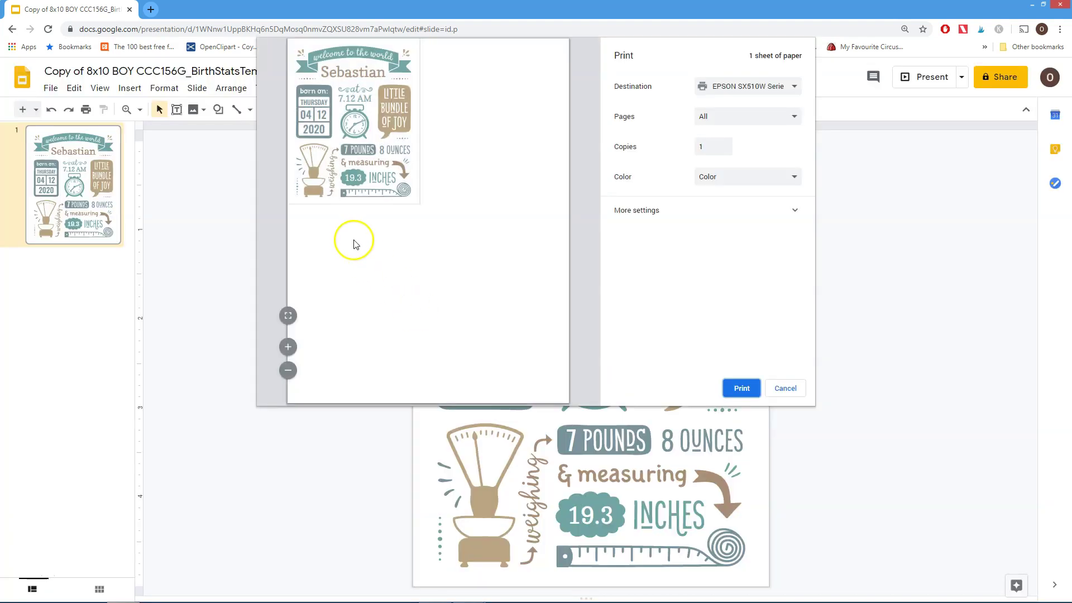
pyautogui.click(787, 389)
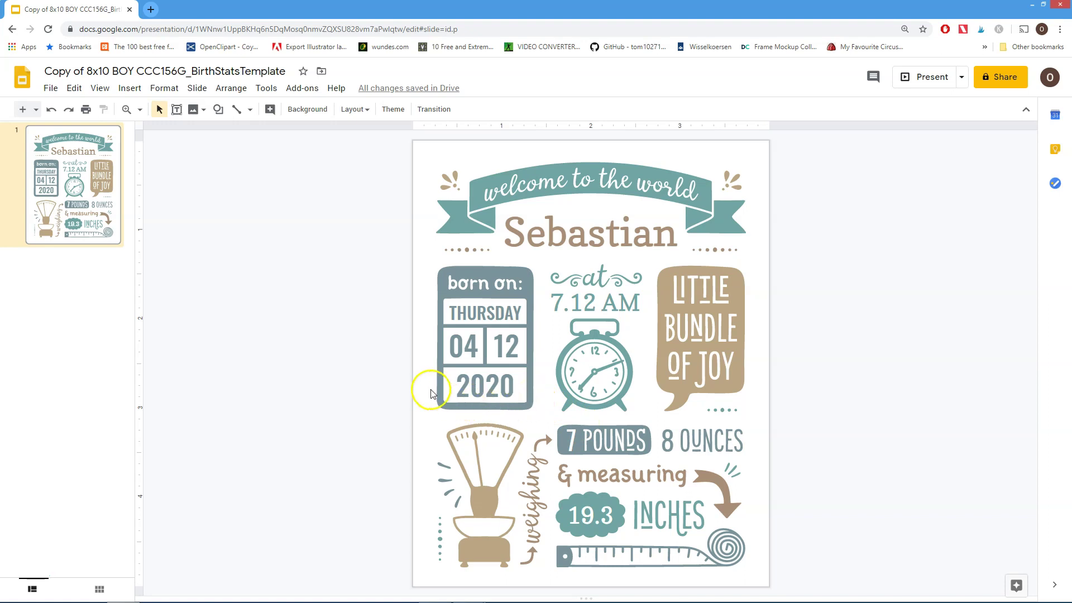
# Step: In Page setup, change the width from 4 to 40 and the height to 50 inches
pyautogui.click(52, 89)
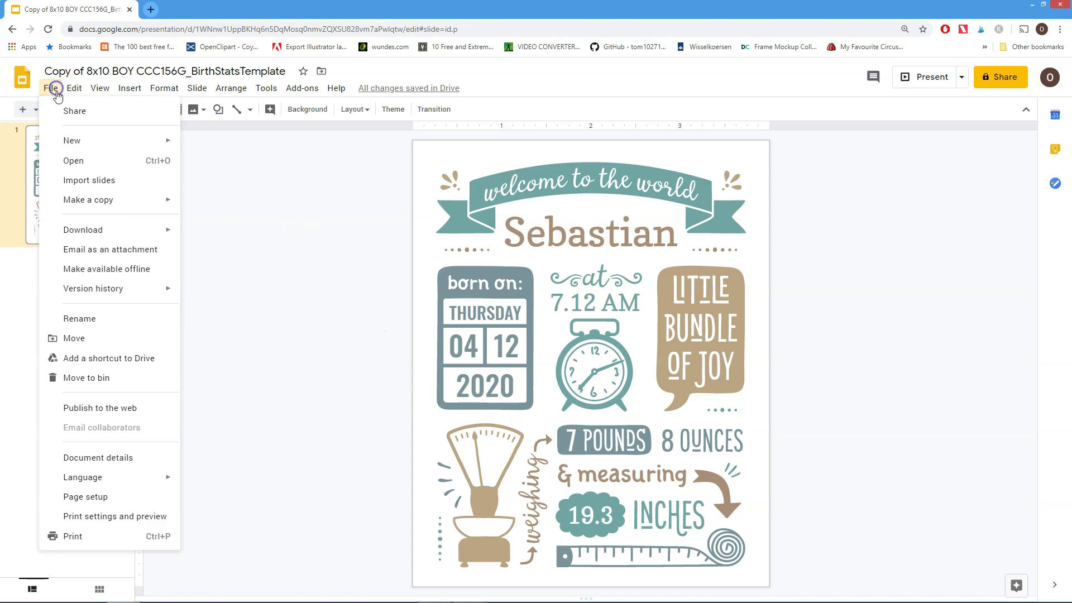
pyautogui.click(127, 499)
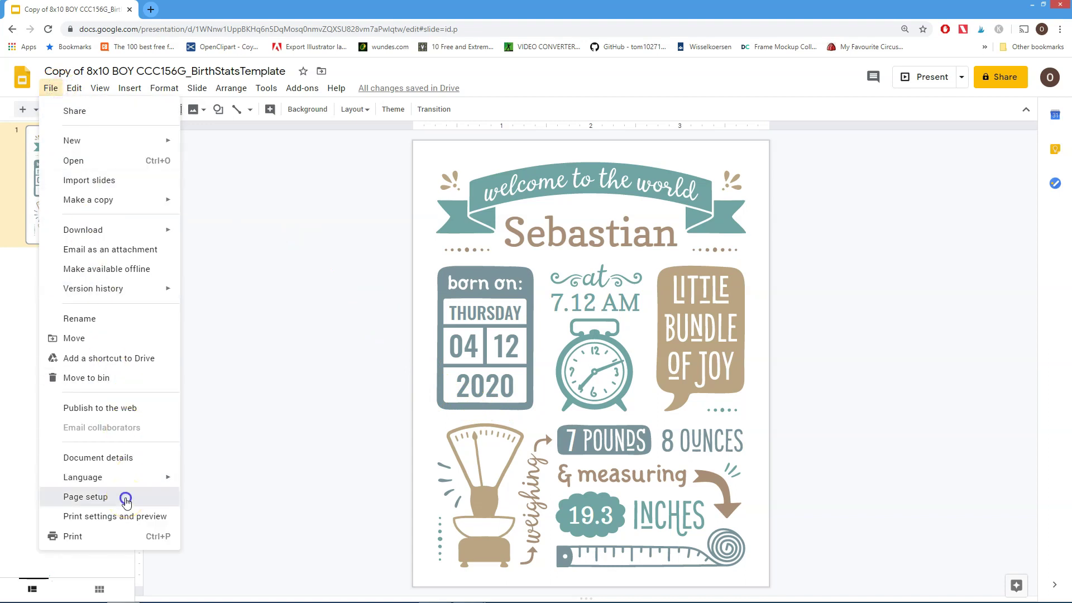
pyautogui.click(473, 346)
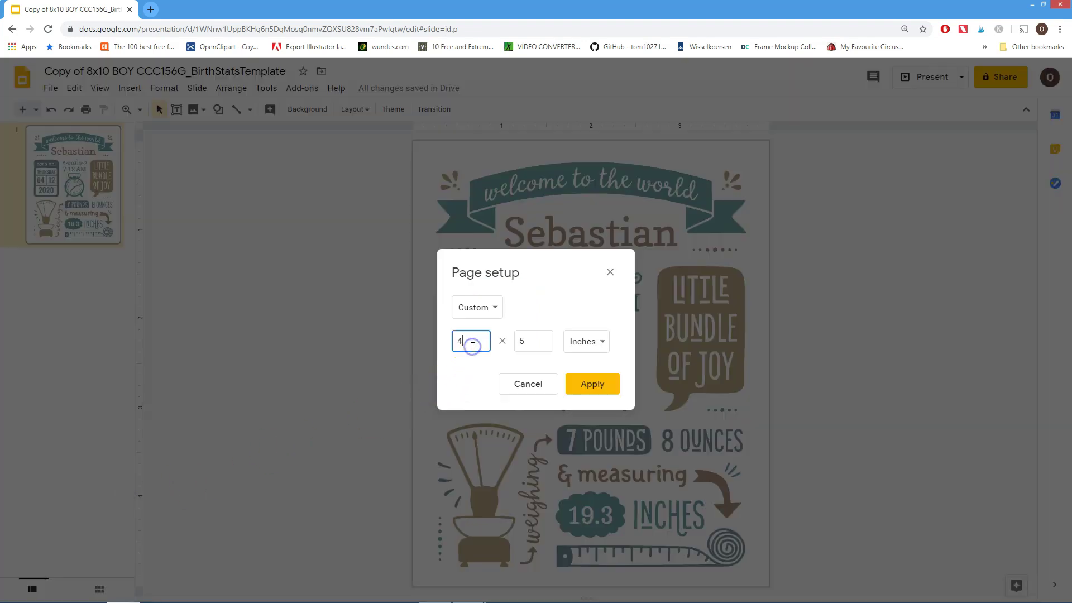
pyautogui.write('0')
pyautogui.press('Tab')
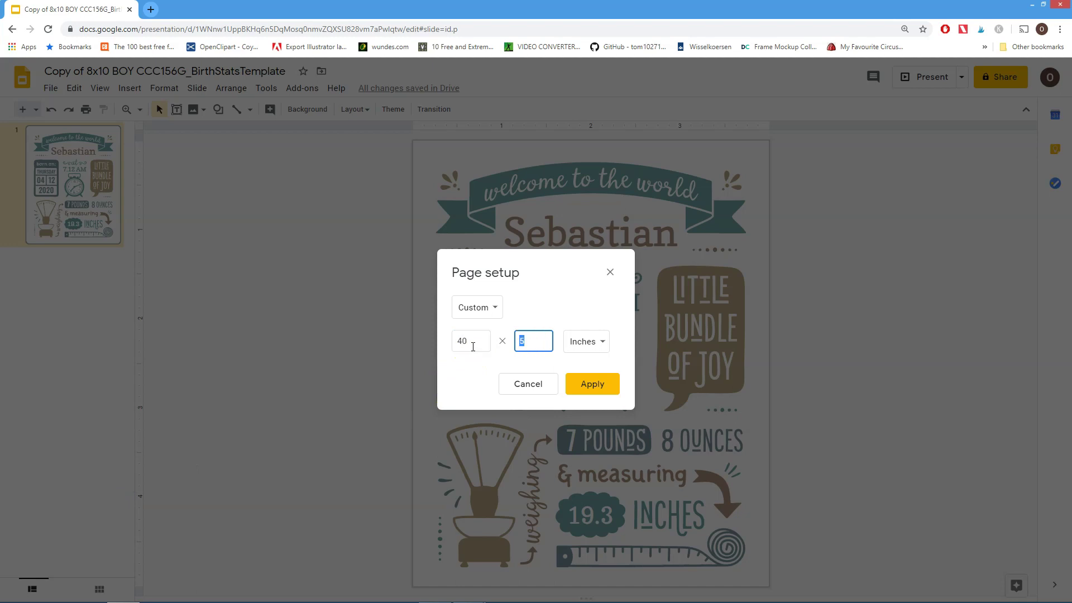
pyautogui.write('50')
pyautogui.press('Tab')
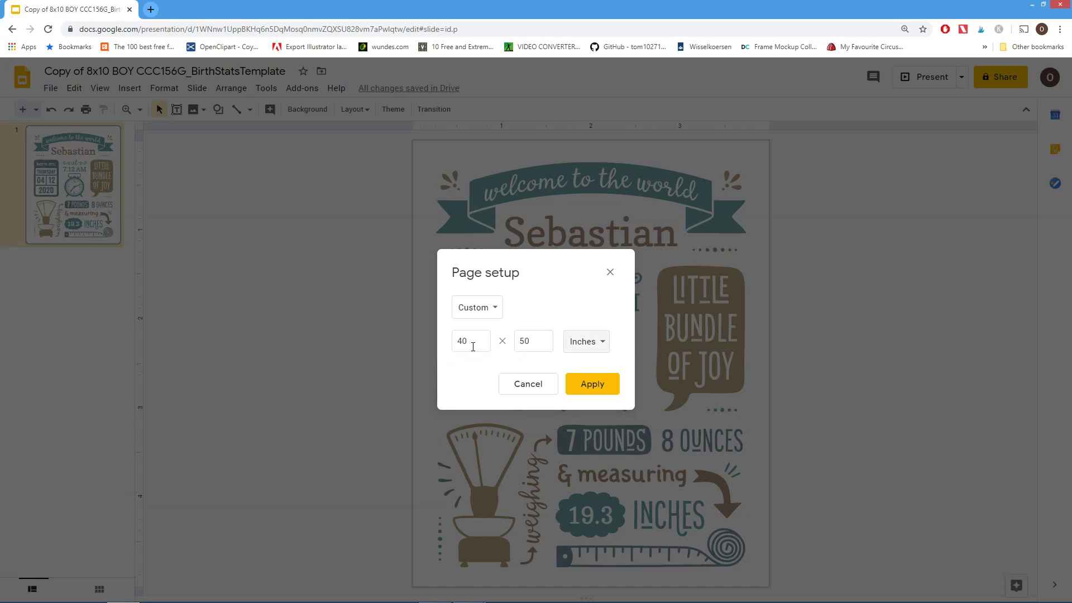
pyautogui.click(620, 383)
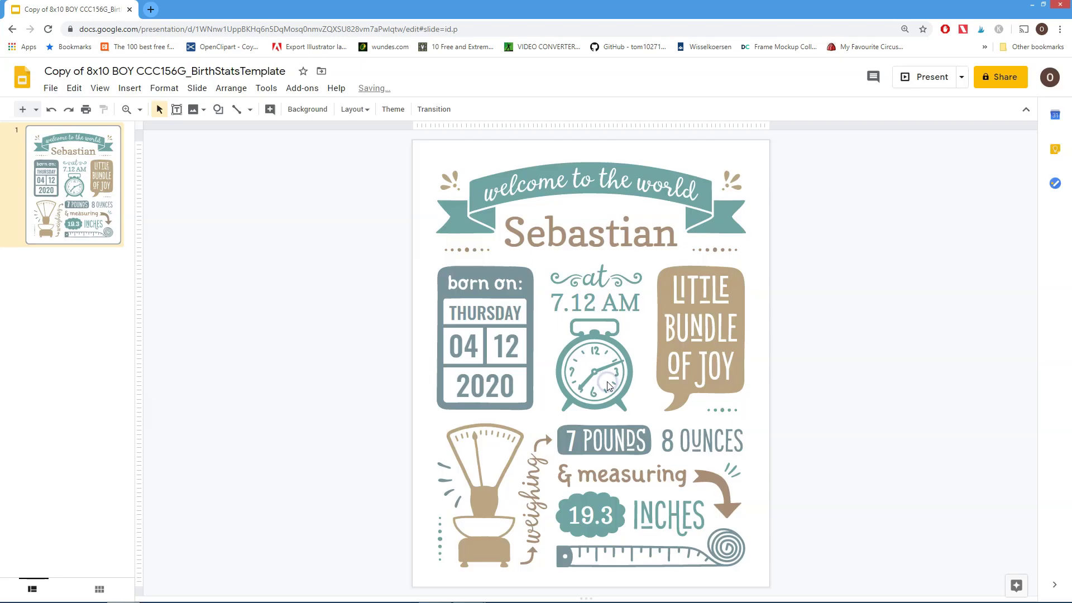
pyautogui.click(601, 426)
pyautogui.click(85, 109)
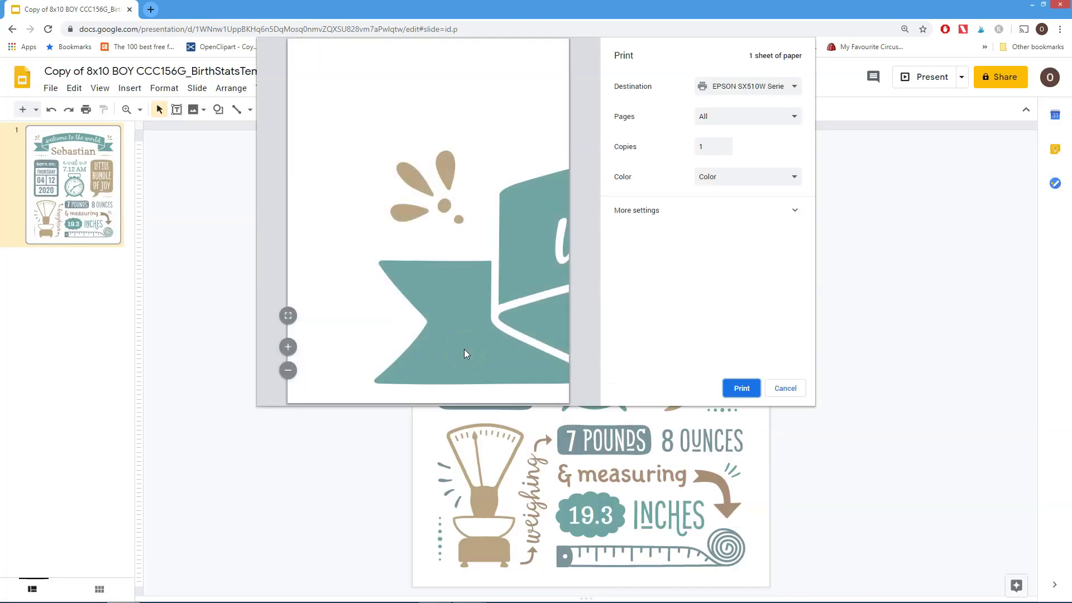
pyautogui.click(485, 340)
pyautogui.click(378, 173)
pyautogui.click(481, 331)
pyautogui.click(785, 389)
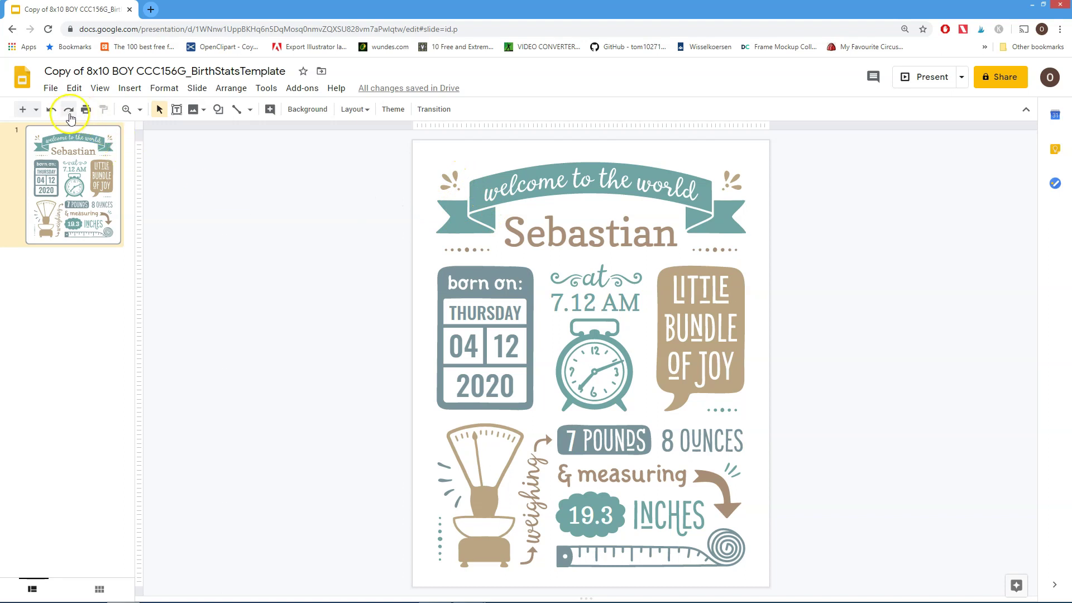
# Step: Undo the 40 × 50 and 4 × 5 resizes, then cancel Page setup after confirming 8 × 10 inches
pyautogui.click(52, 110)
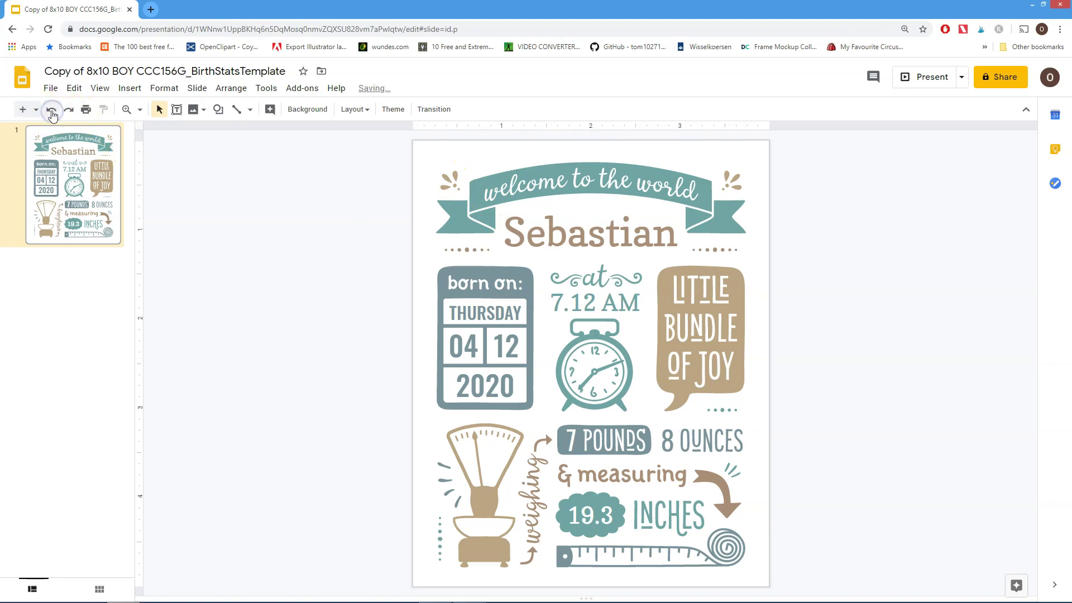
pyautogui.click(52, 111)
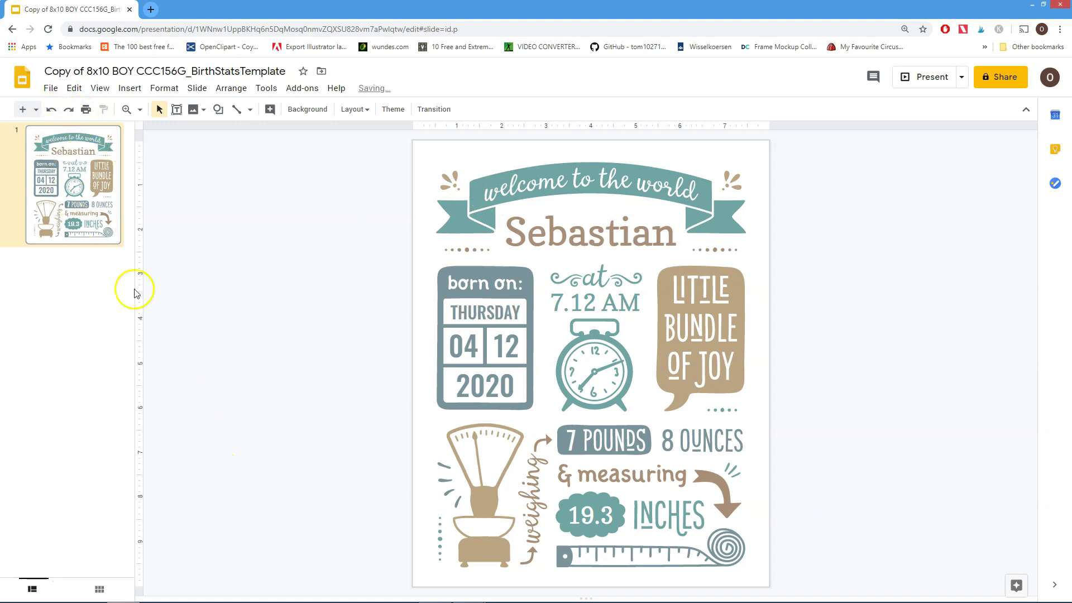
pyautogui.click(51, 88)
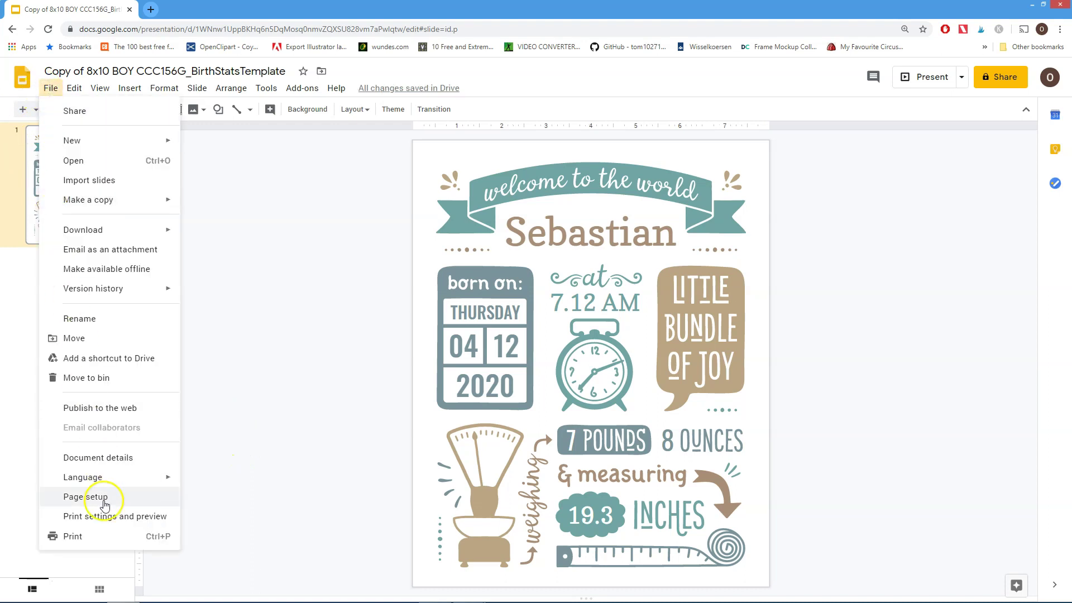
pyautogui.click(85, 497)
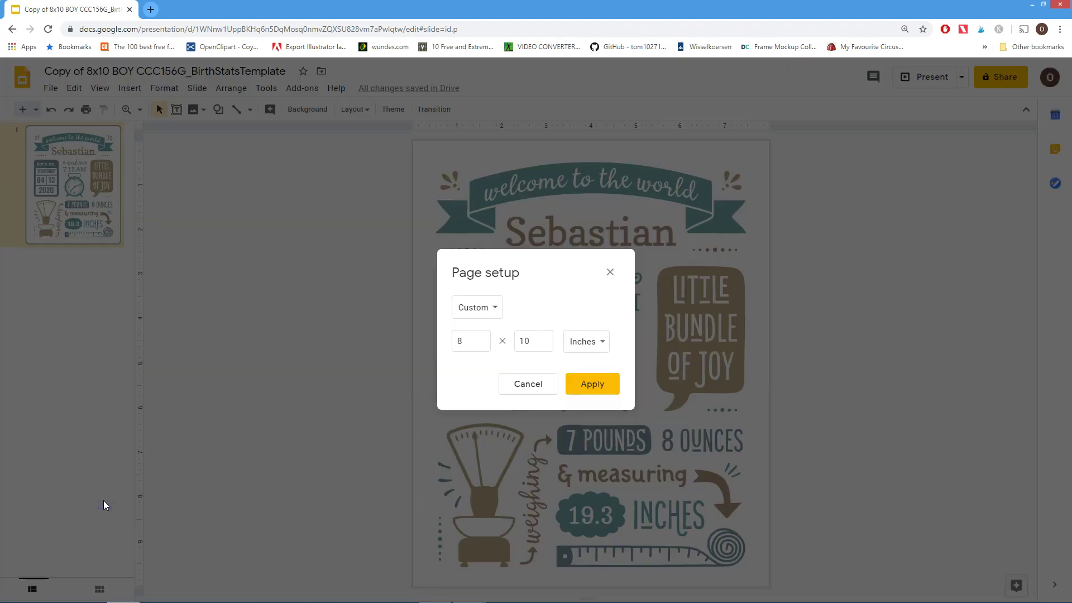
pyautogui.click(532, 367)
pyautogui.click(523, 384)
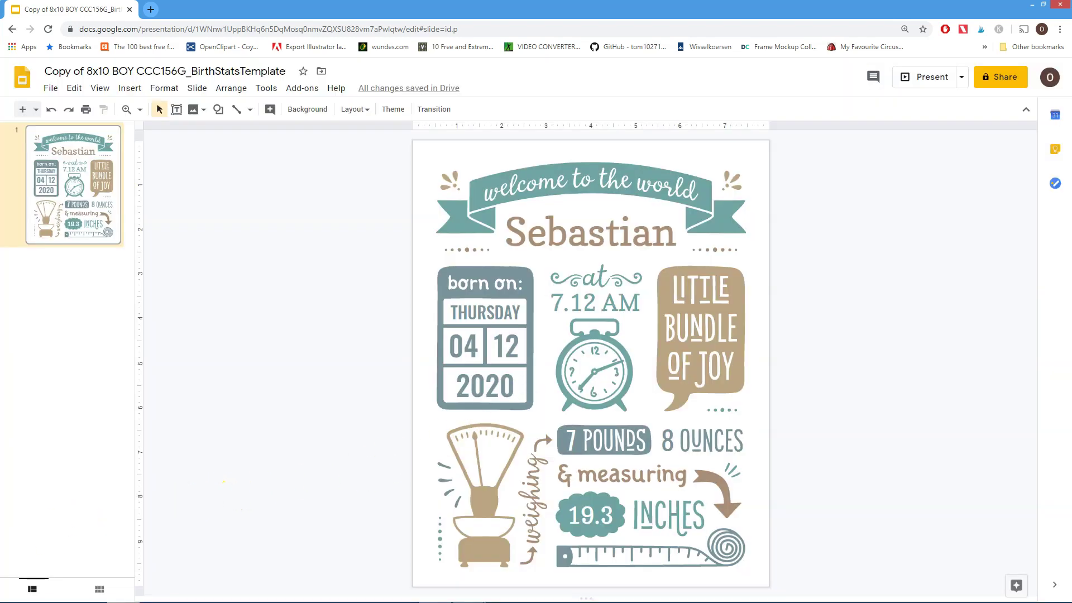